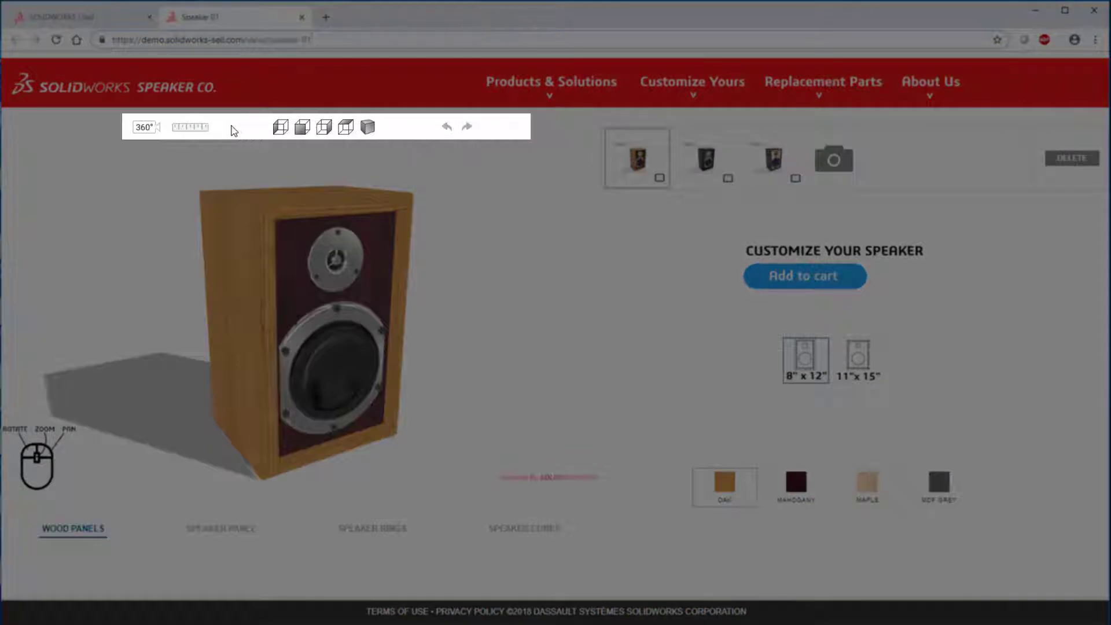
- Inspect the speaker from the left, front, top and isometric views, and rotate the model around
left_click(280, 129)
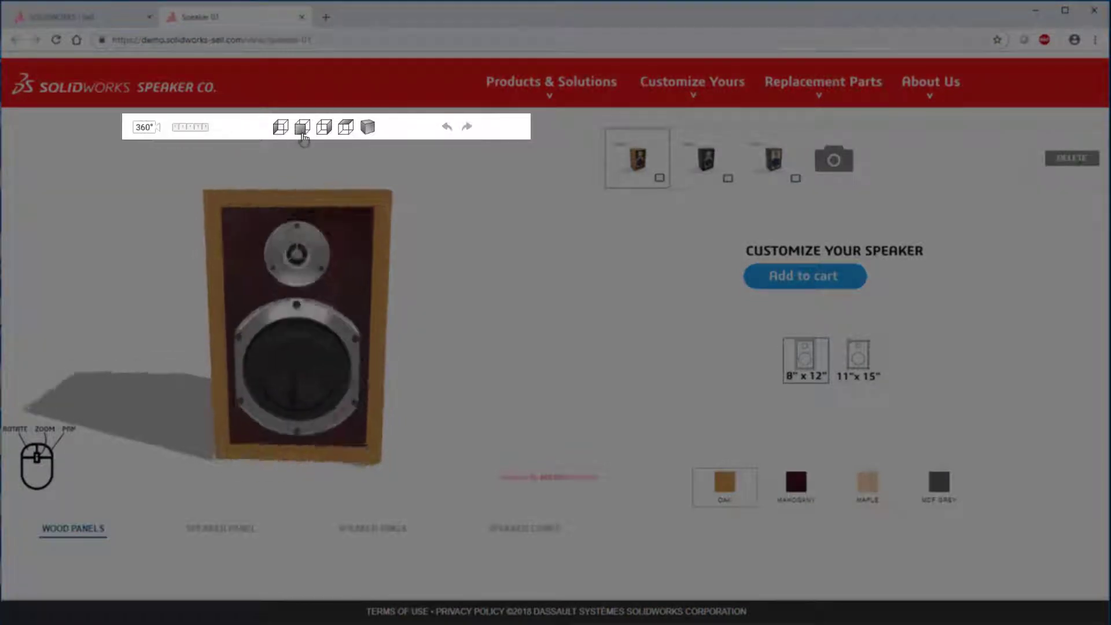
left_click(303, 129)
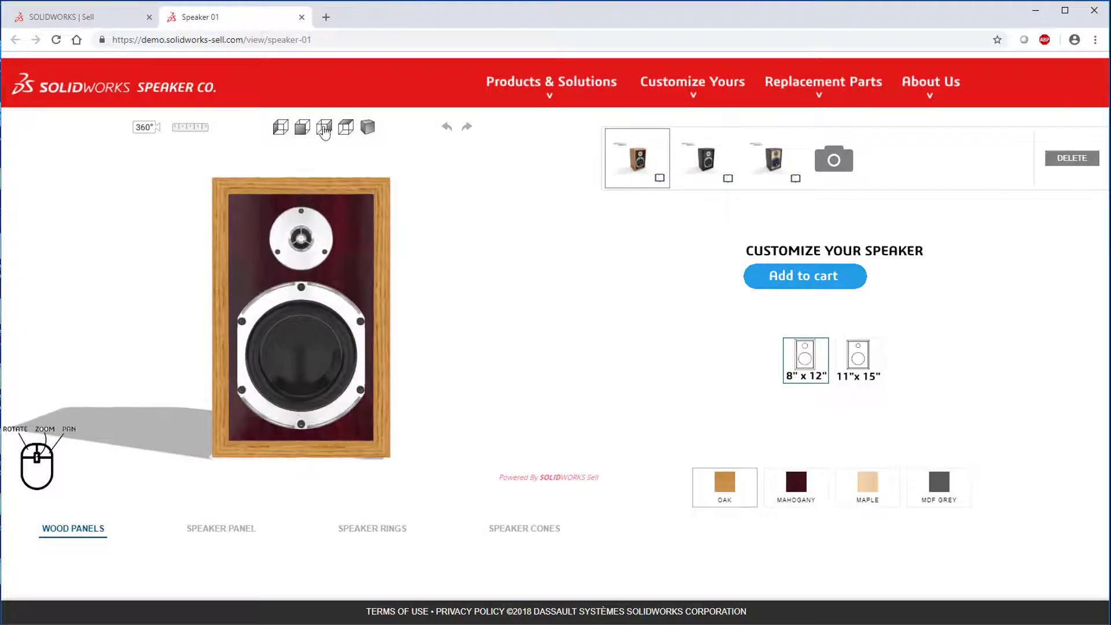
left_click(346, 128)
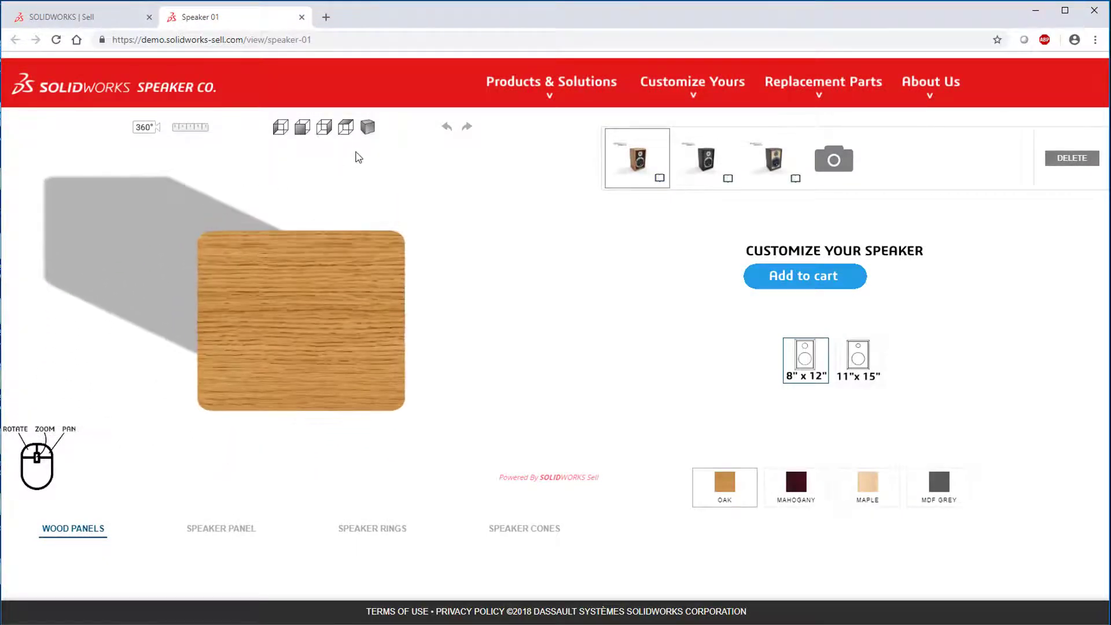
left_click(372, 134)
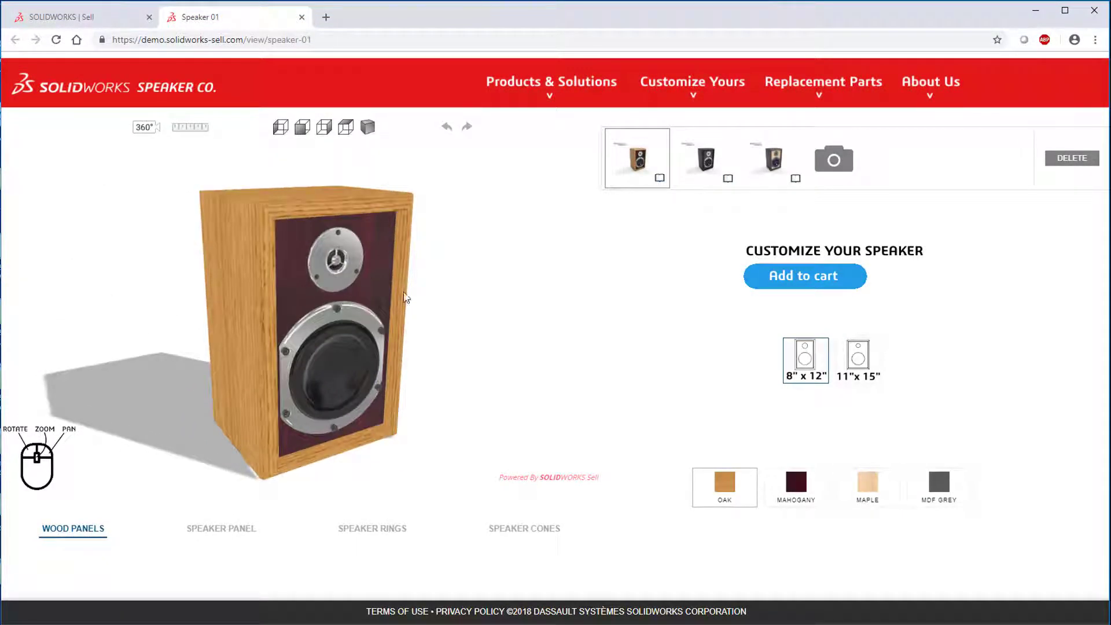
left_click_drag(435, 322, 154, 305)
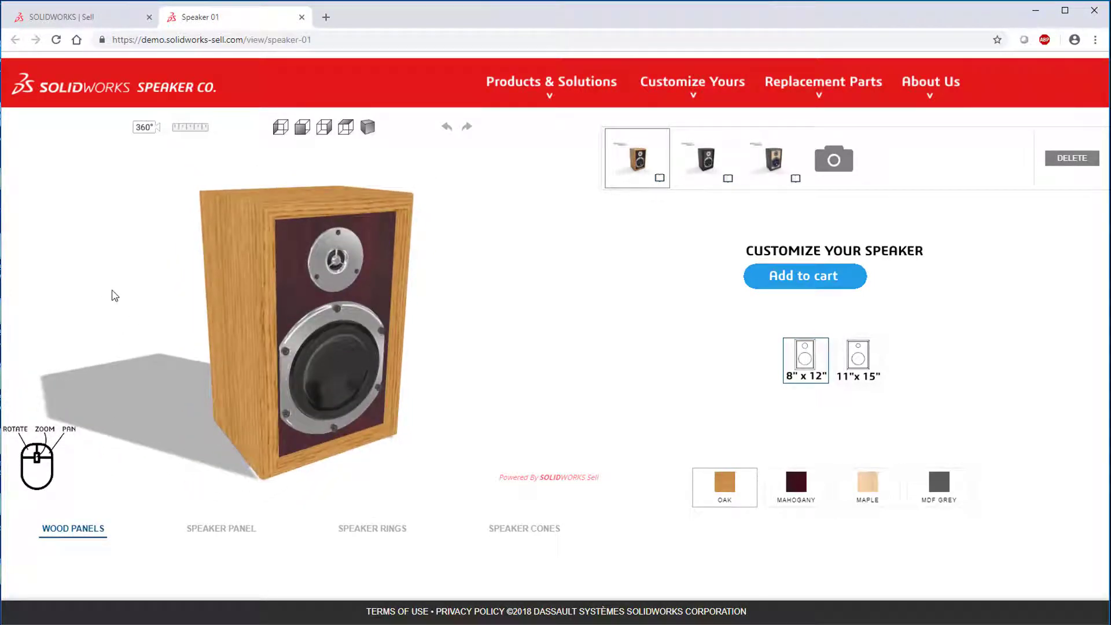
- Display the speaker's overall dimensions, compare the 11" x 15" and 8" x 12" sizes, and hide the dimensions
left_click(190, 127)
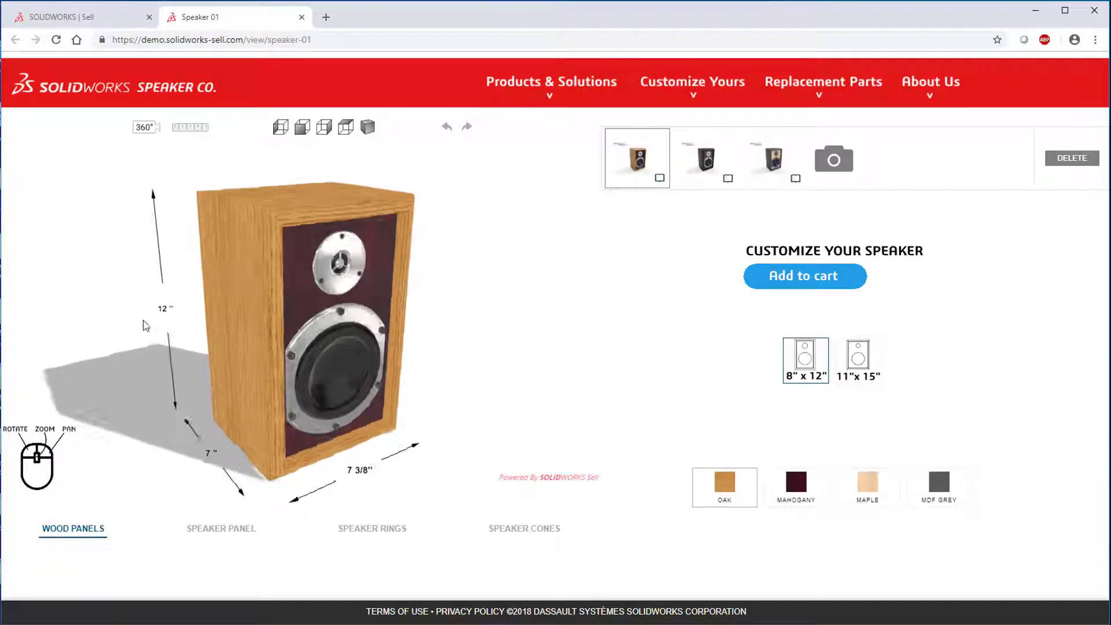
left_click_drag(145, 326, 185, 321)
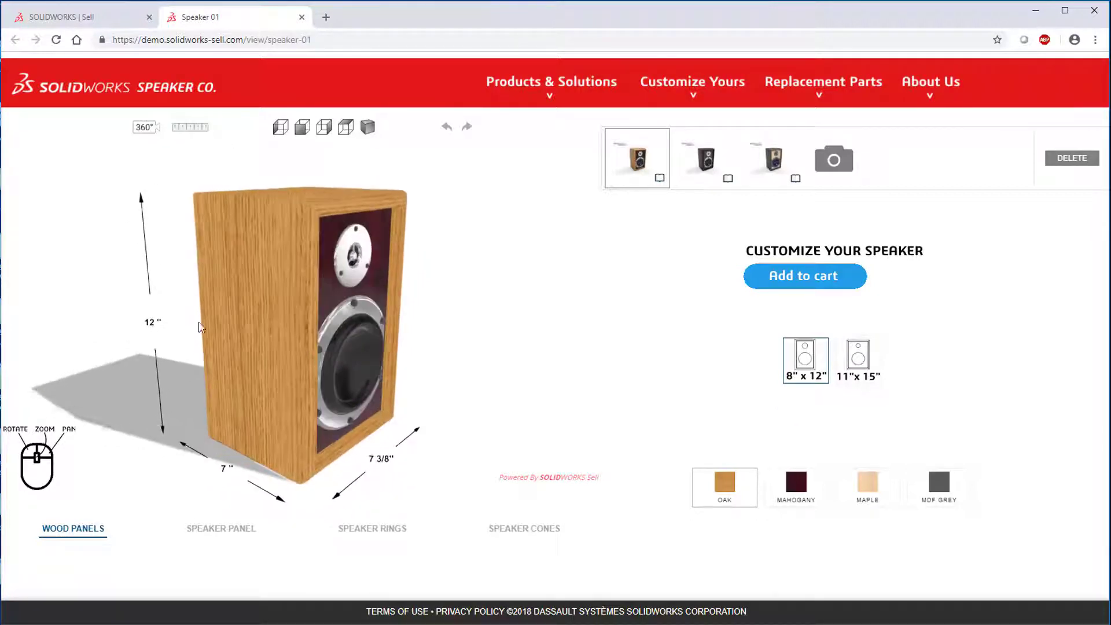
left_click(856, 358)
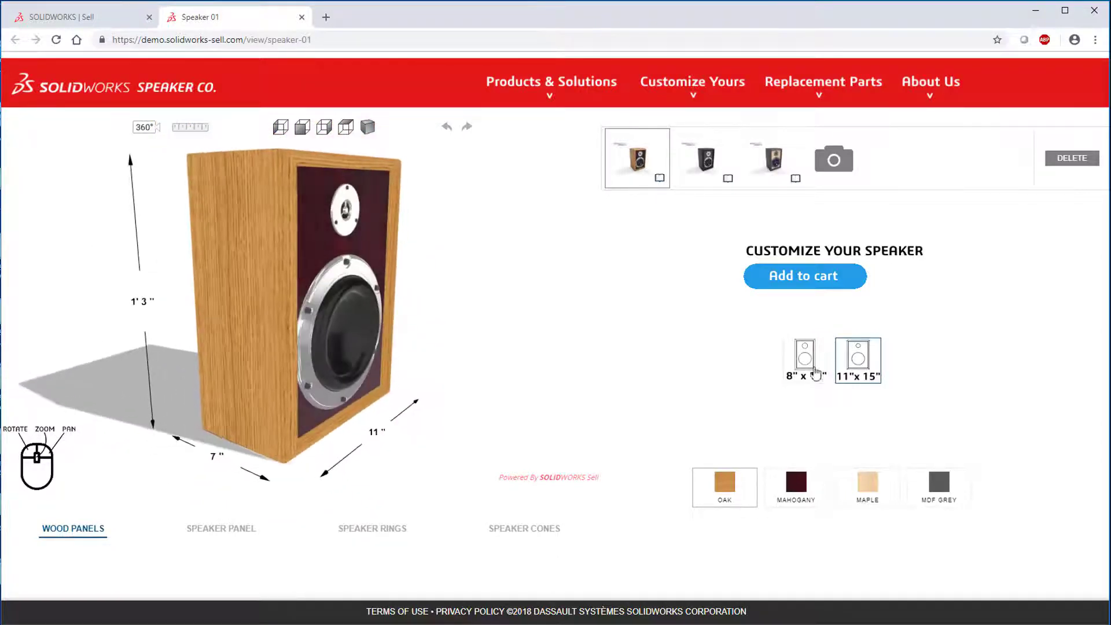
left_click(817, 372)
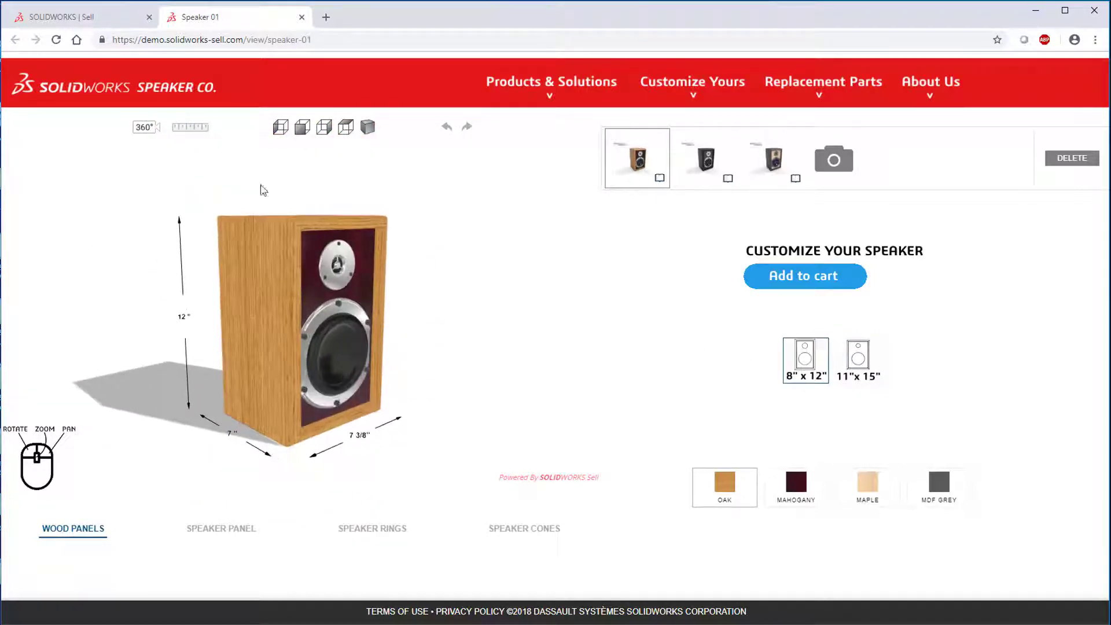
left_click(191, 127)
- Spin the speaker through 360° while previewing its wood panels in mahogany and maple, ending with oak
left_click(144, 126)
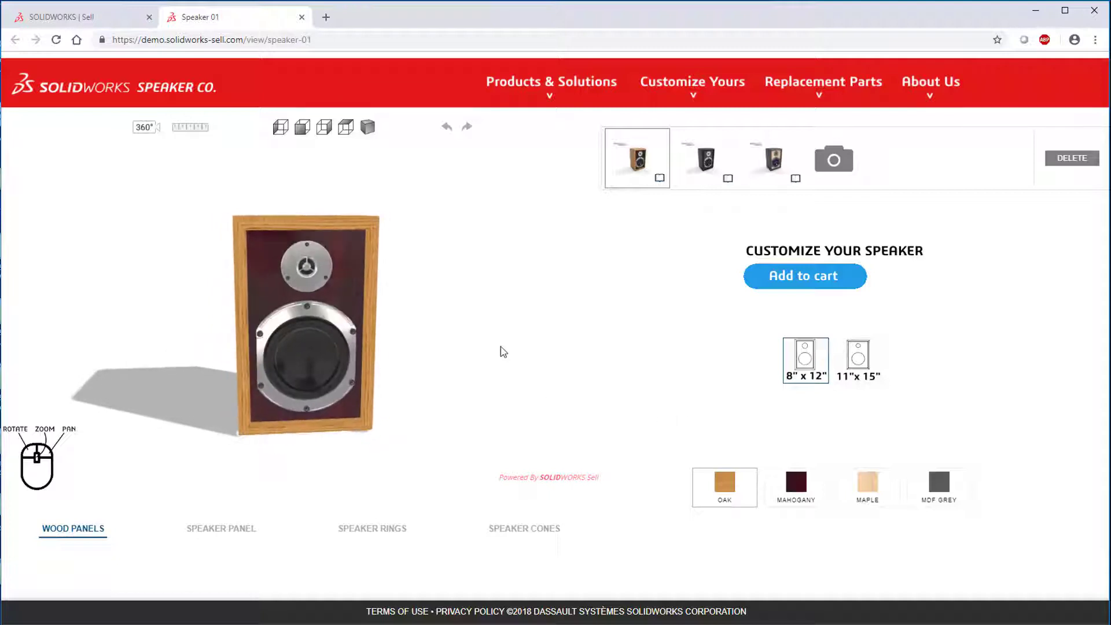
left_click(797, 486)
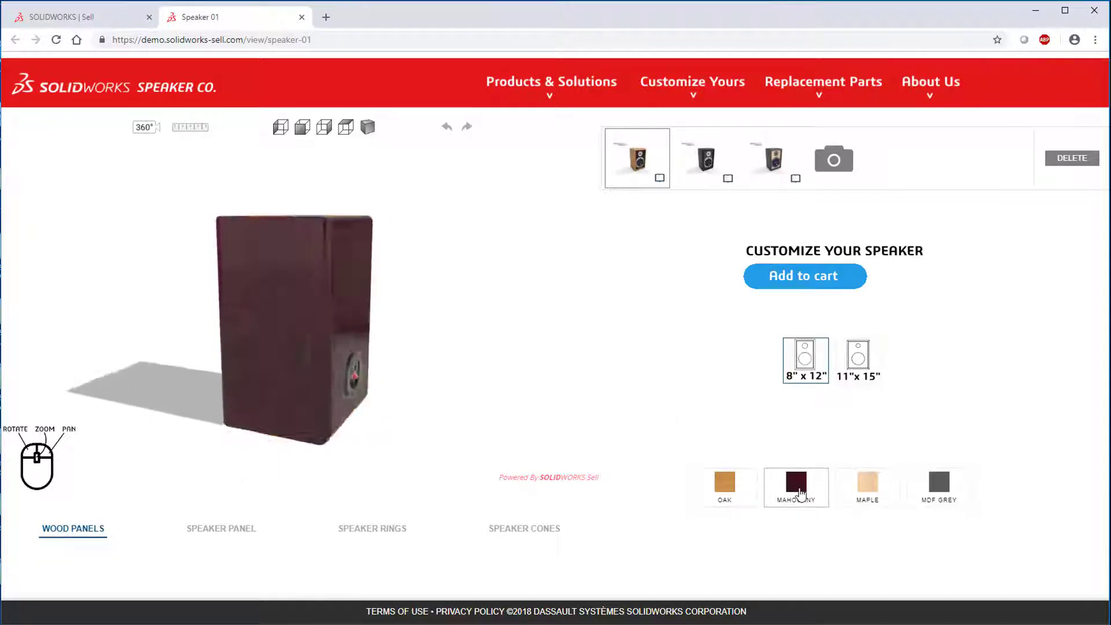
left_click(878, 498)
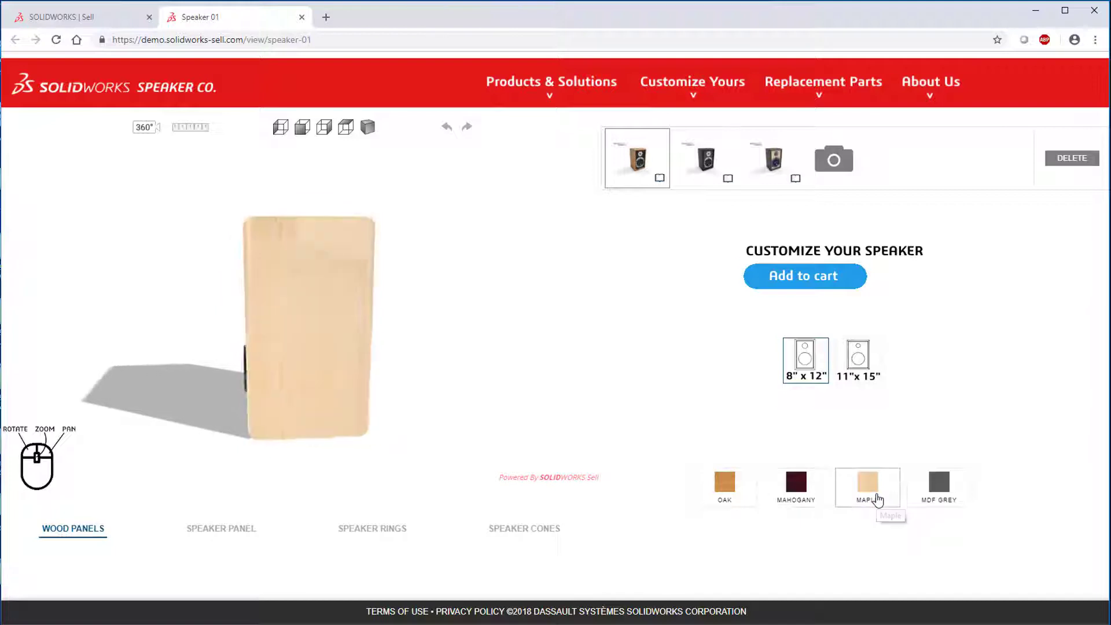
left_click(794, 496)
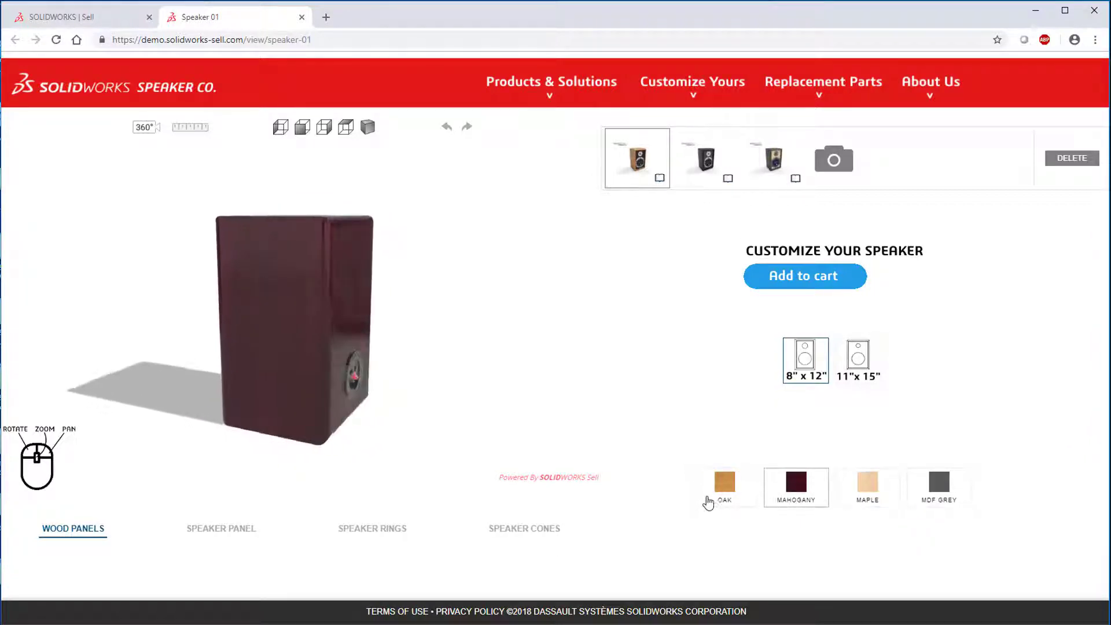
left_click(717, 492)
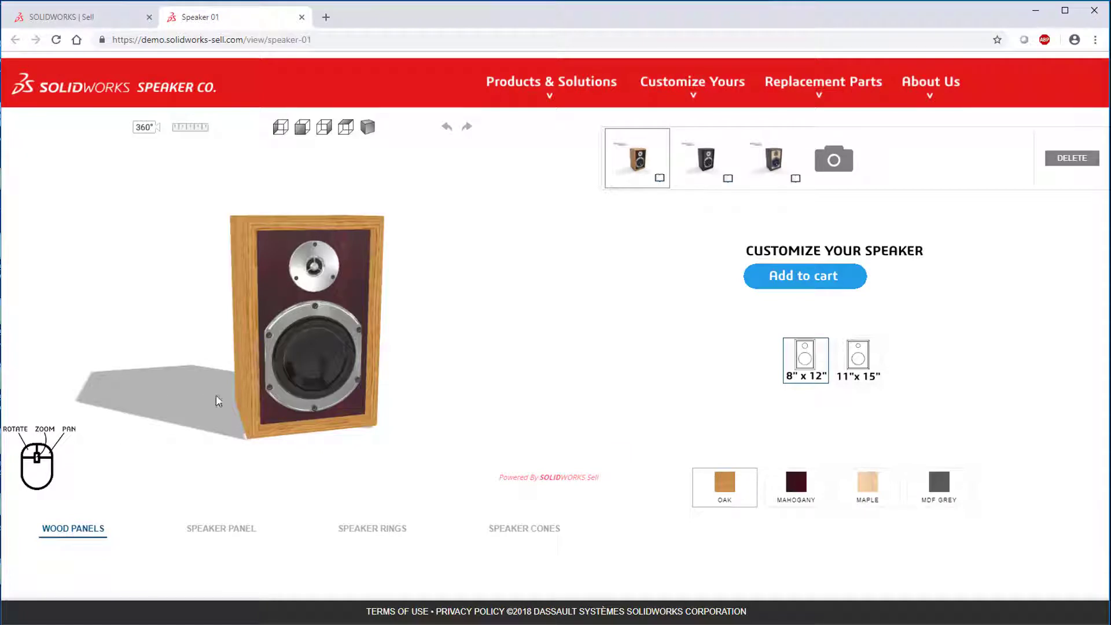
- Review the customization options for the speaker panel, rings and cones, ending on the wood panels
scroll(304, 365, "up", 2)
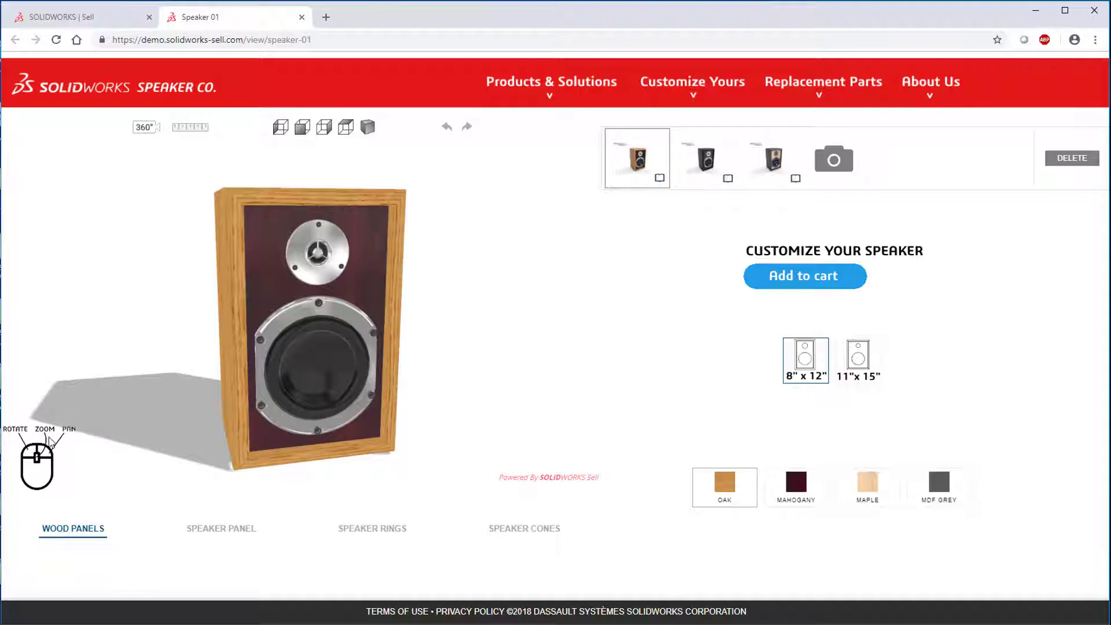
left_click_drag(231, 370, 113, 373)
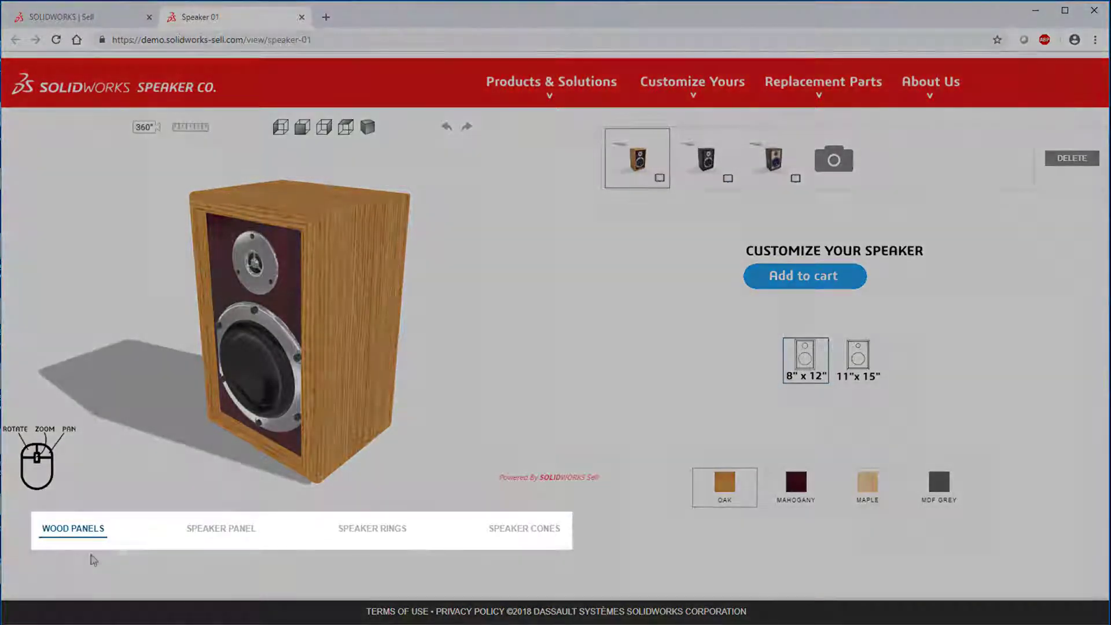
left_click(220, 528)
left_click(412, 527)
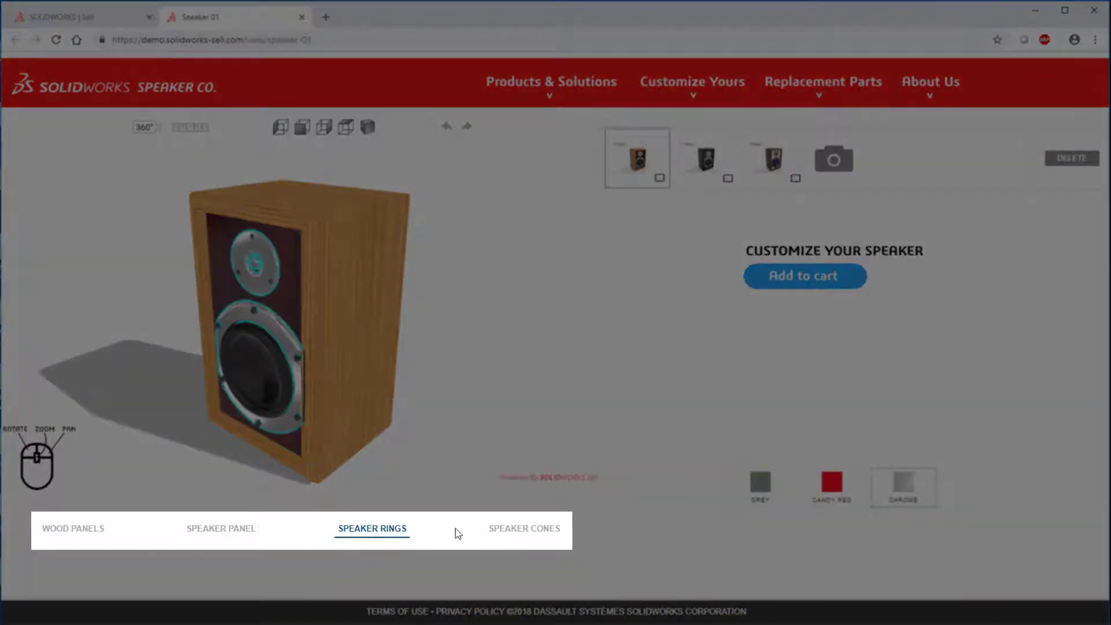
left_click(525, 530)
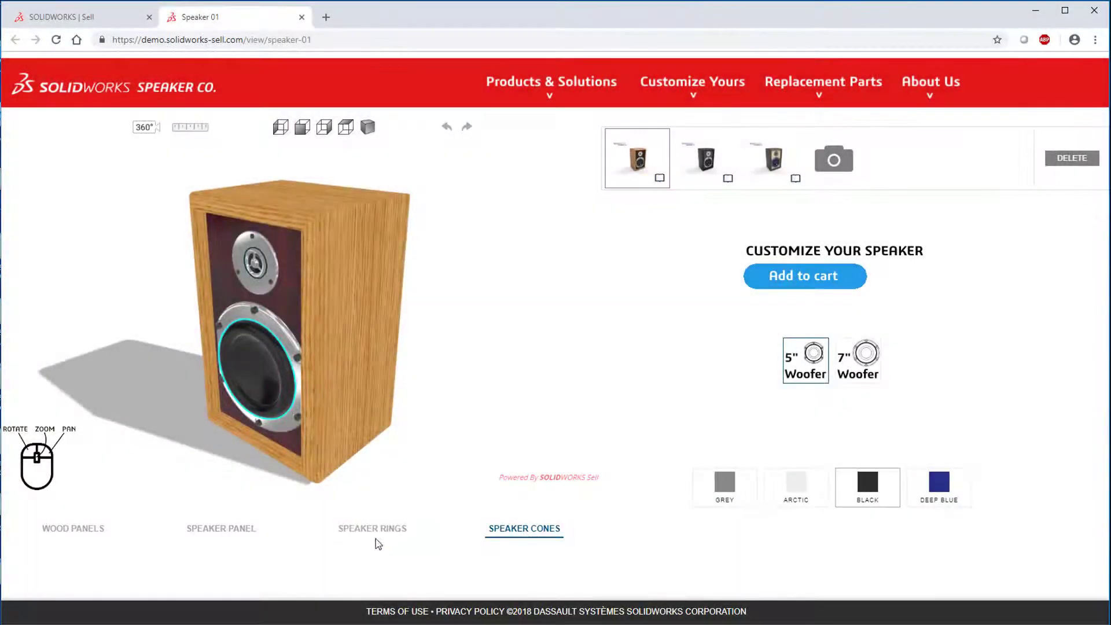
left_click(376, 531)
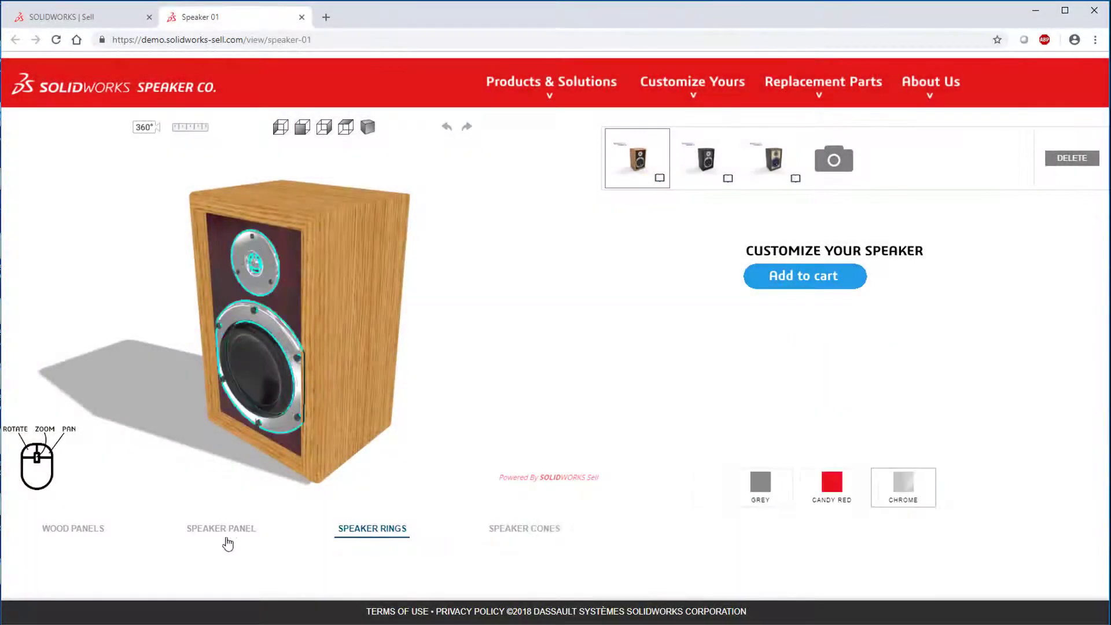
left_click(75, 529)
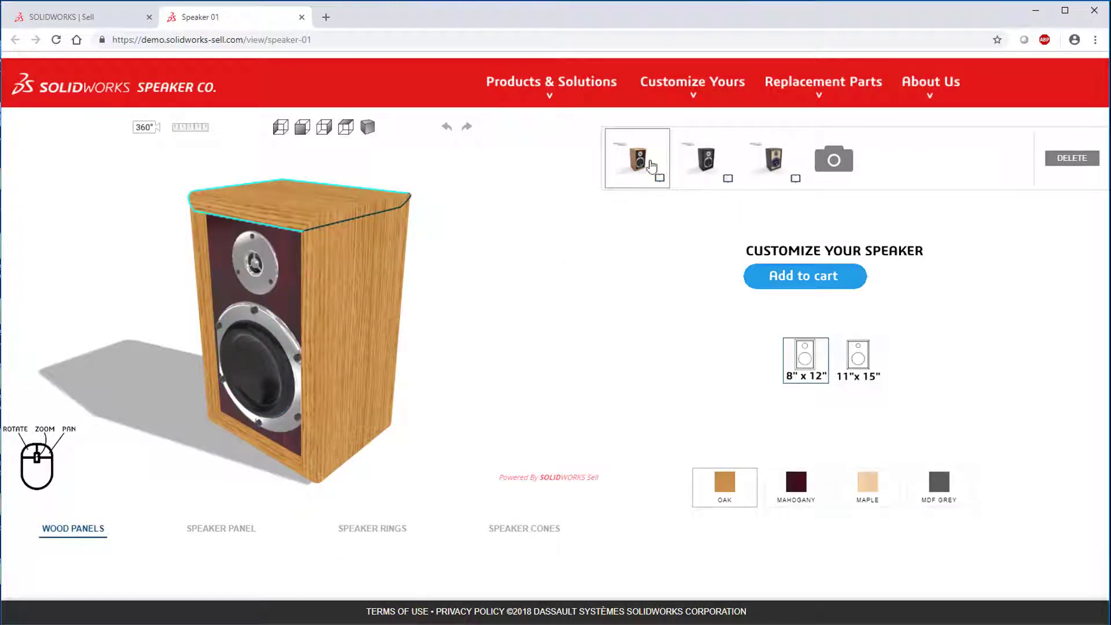
- Preview the saved oak, mahogany and grey speaker configurations on the 3D model
left_click(645, 161)
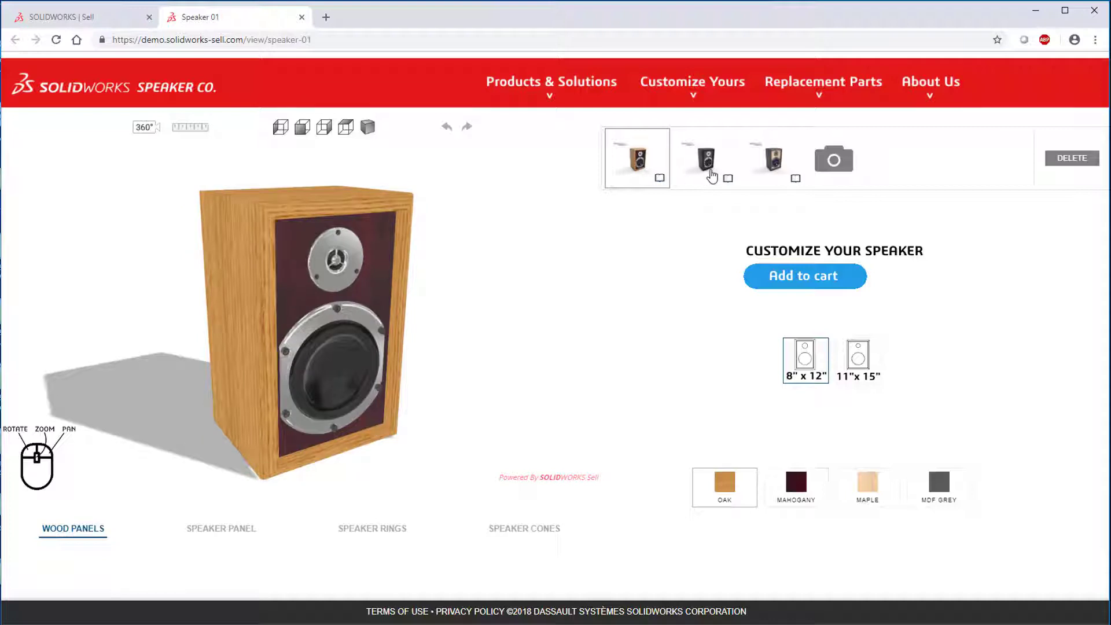
left_click(708, 175)
left_click(639, 166)
left_click(716, 157)
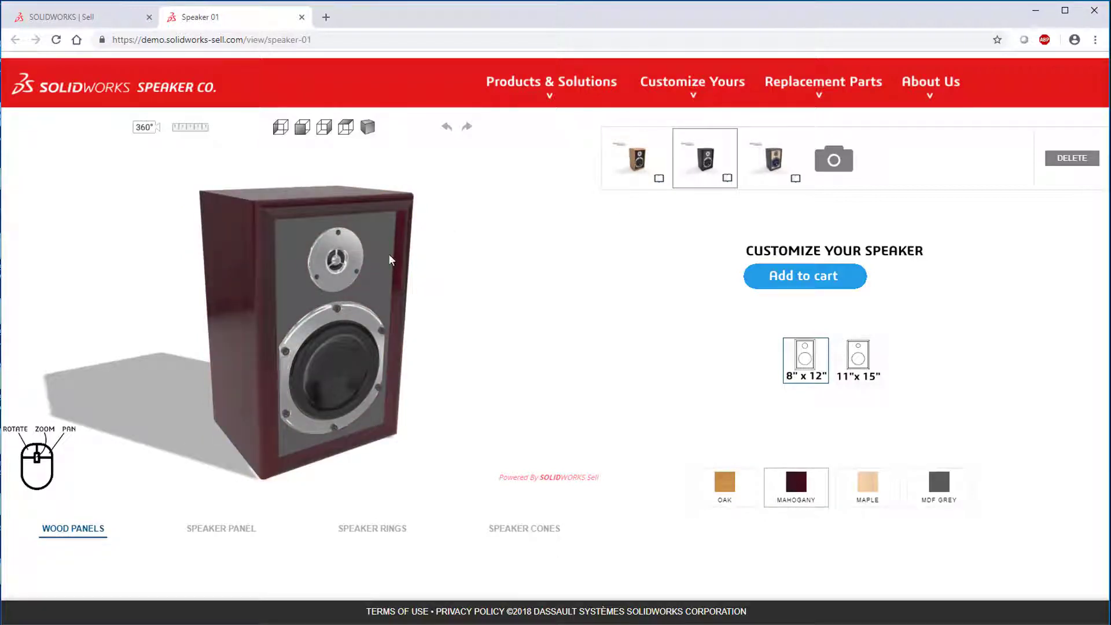
left_click(774, 168)
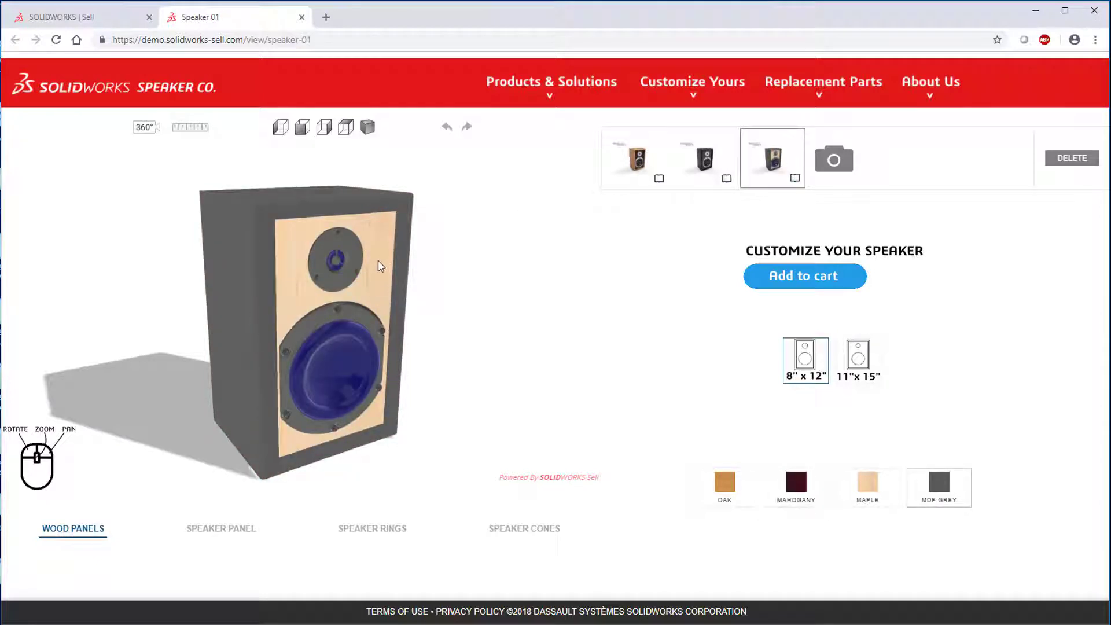
- View the enlarged rendered images of the grey, mahogany and oak speakers, and close the image viewer
left_click(796, 179)
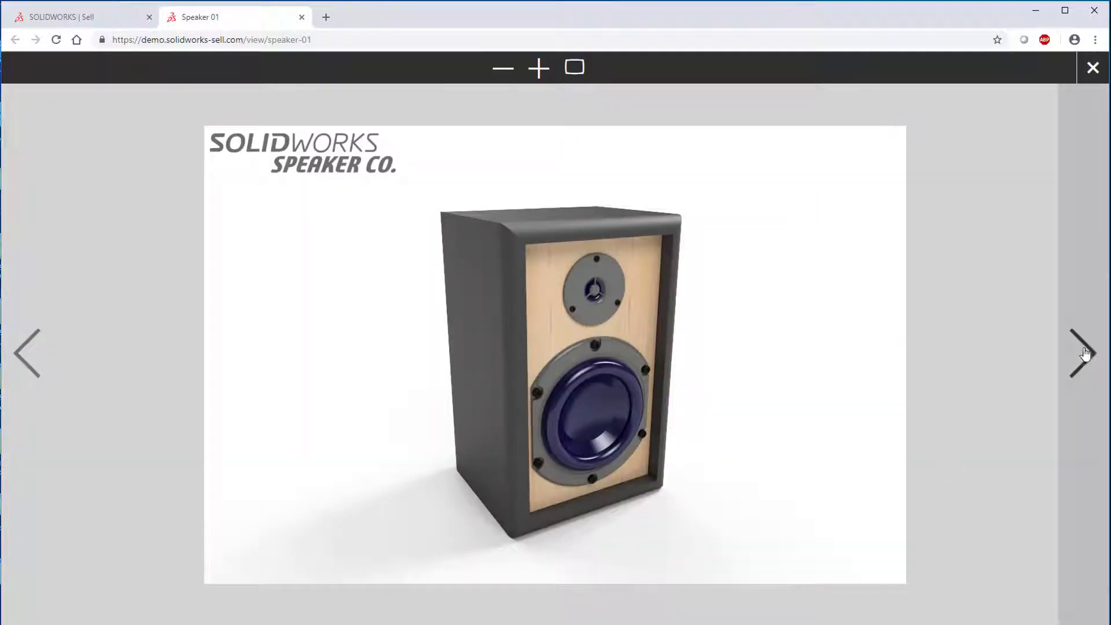
left_click(17, 361)
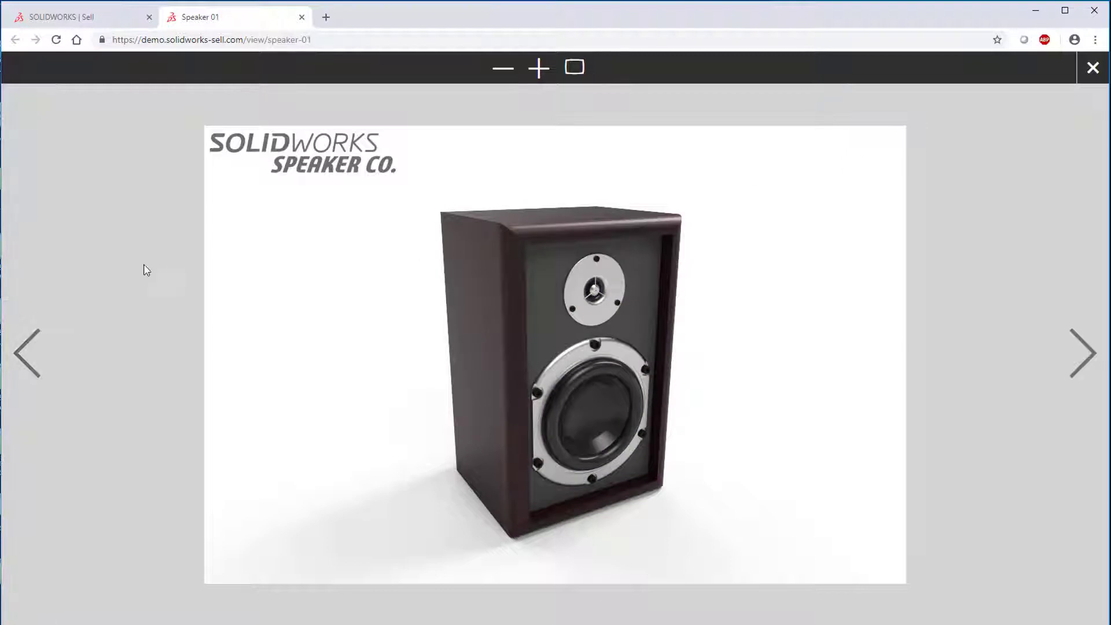
left_click(20, 356)
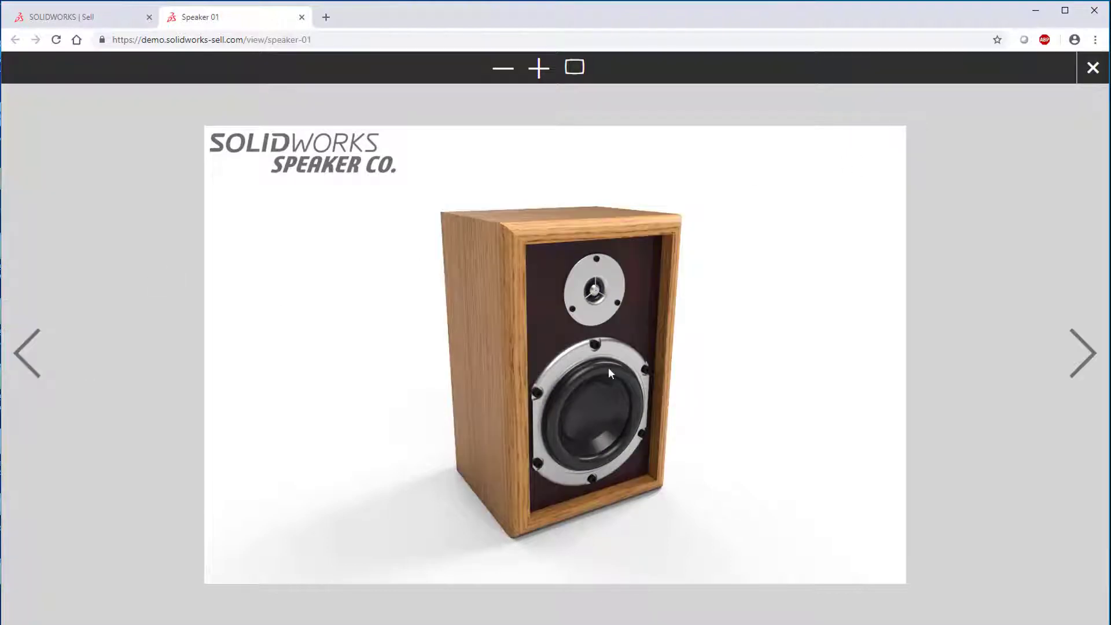
left_click(1082, 77)
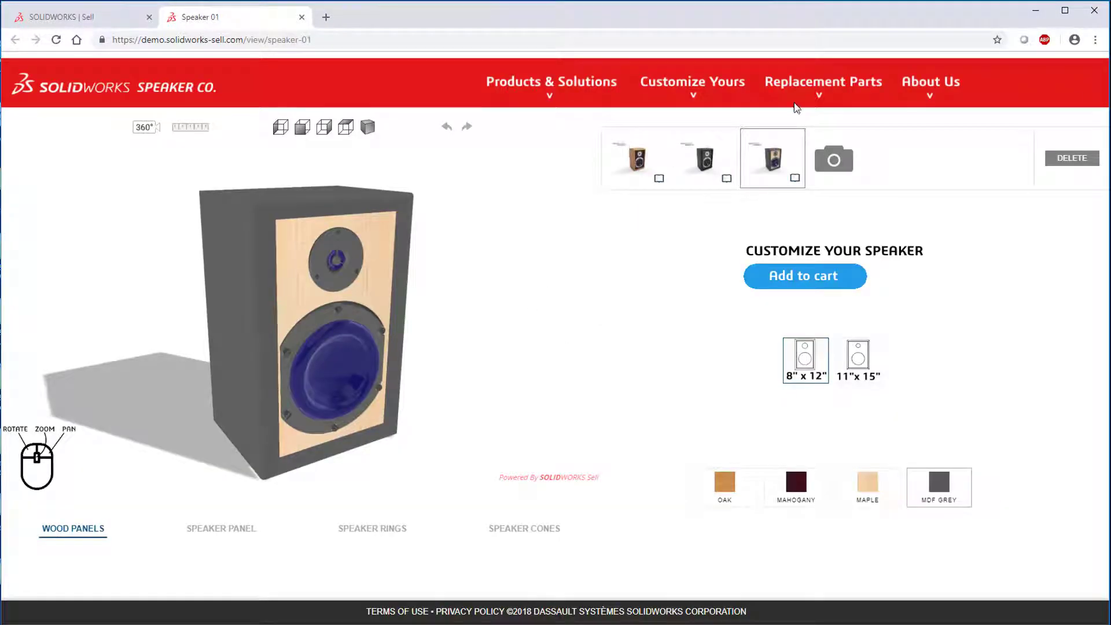
- Load the saved oak speaker configuration, and change it to maple wood panels and the 11" x 15" size
left_click(640, 172)
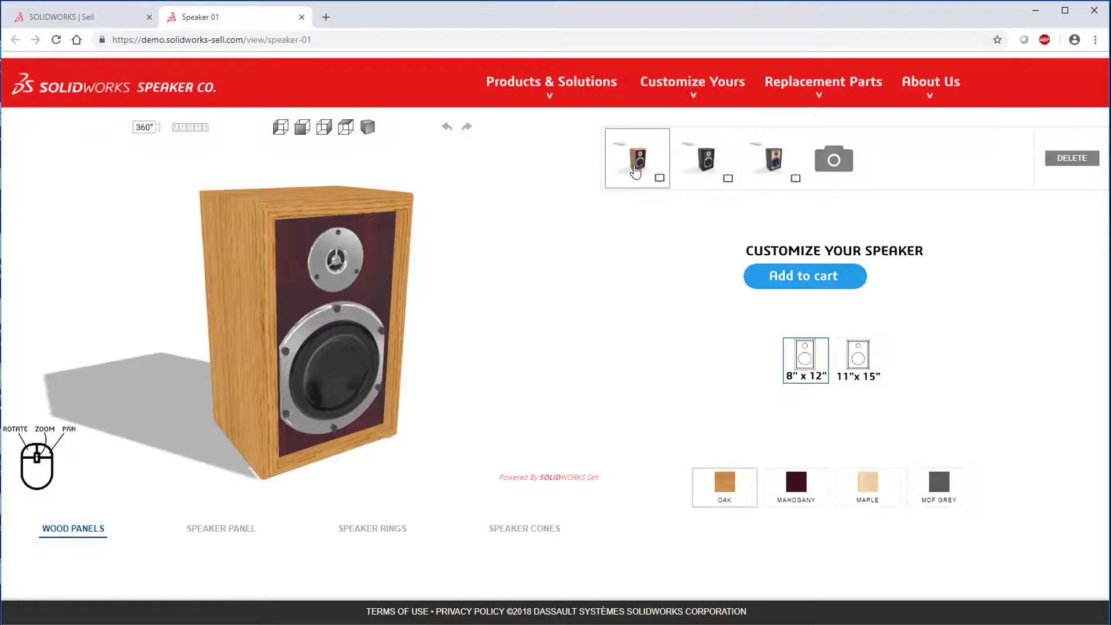
left_click(867, 500)
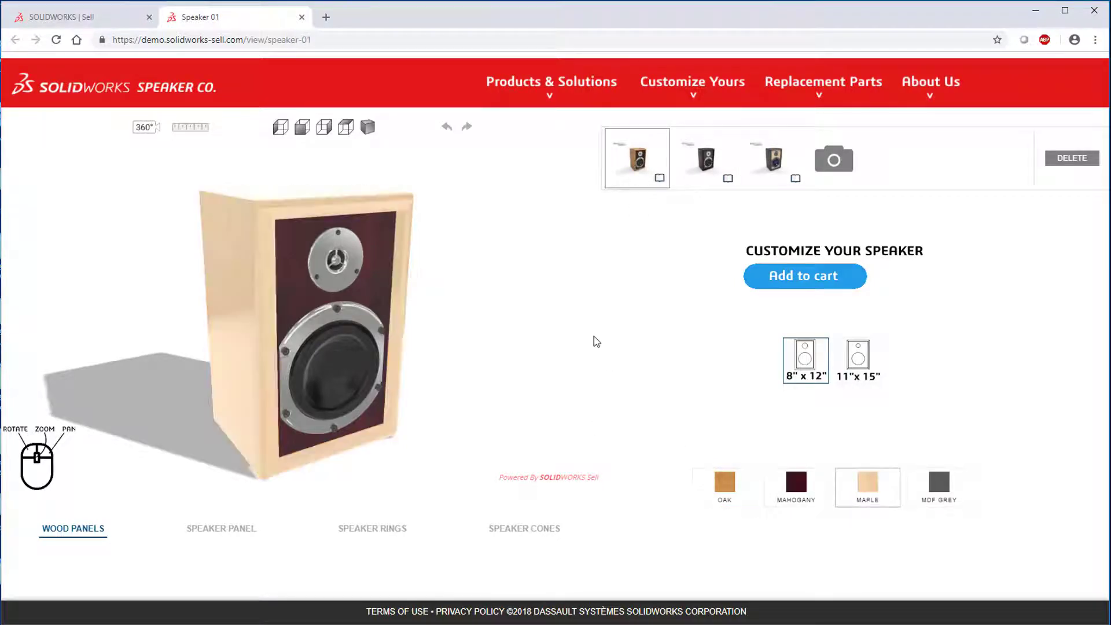
left_click(859, 359)
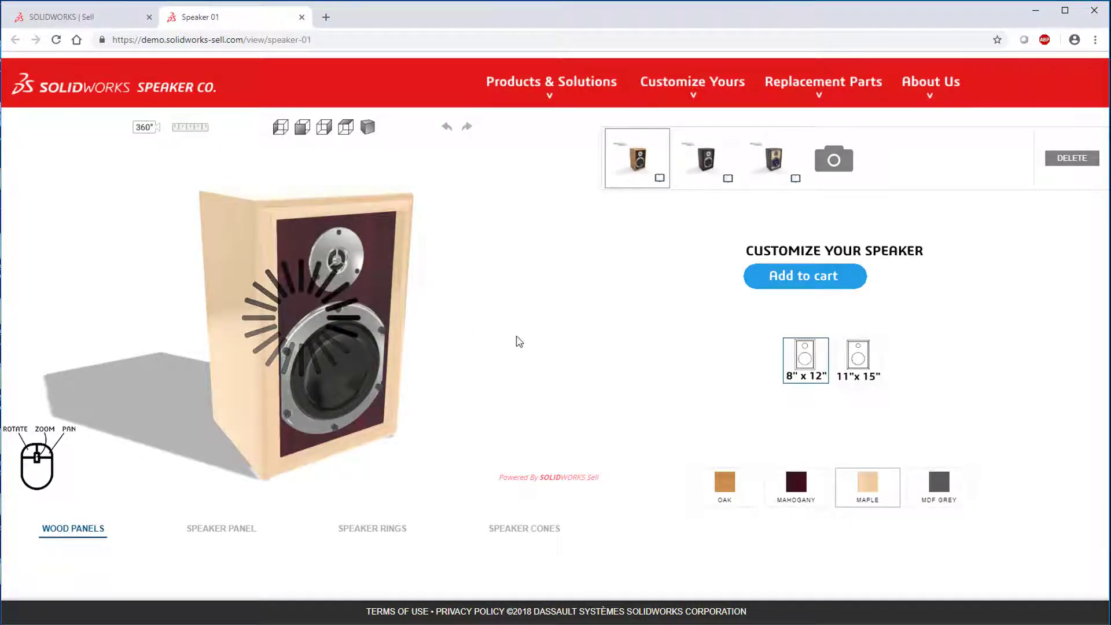
- Try grey on the speaker rings, and set their finish to Candy Red
left_click(354, 302)
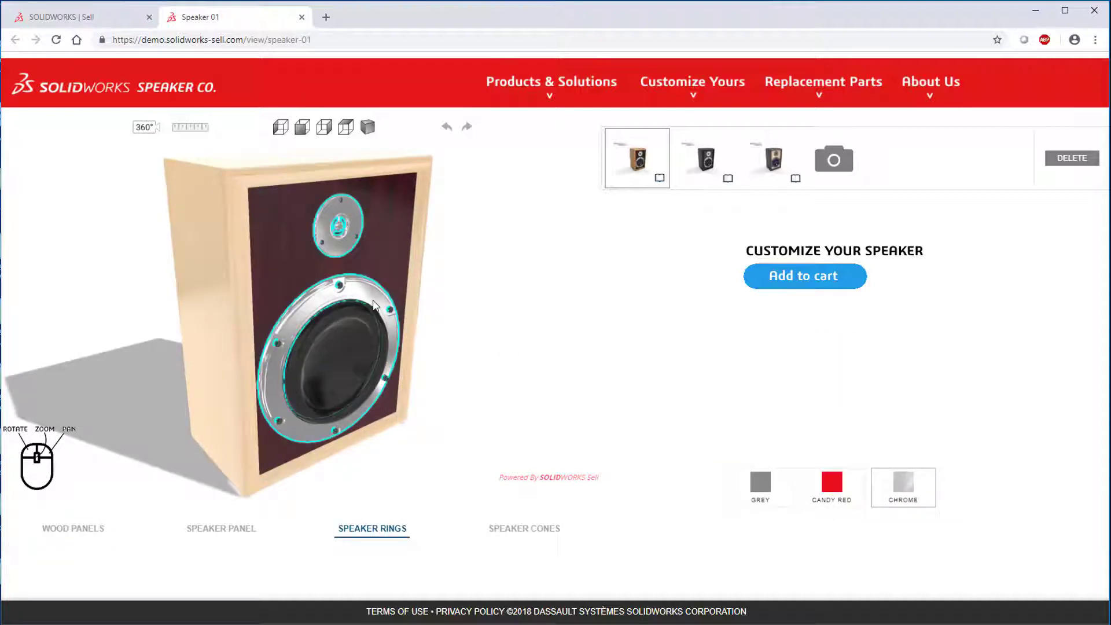
left_click(775, 498)
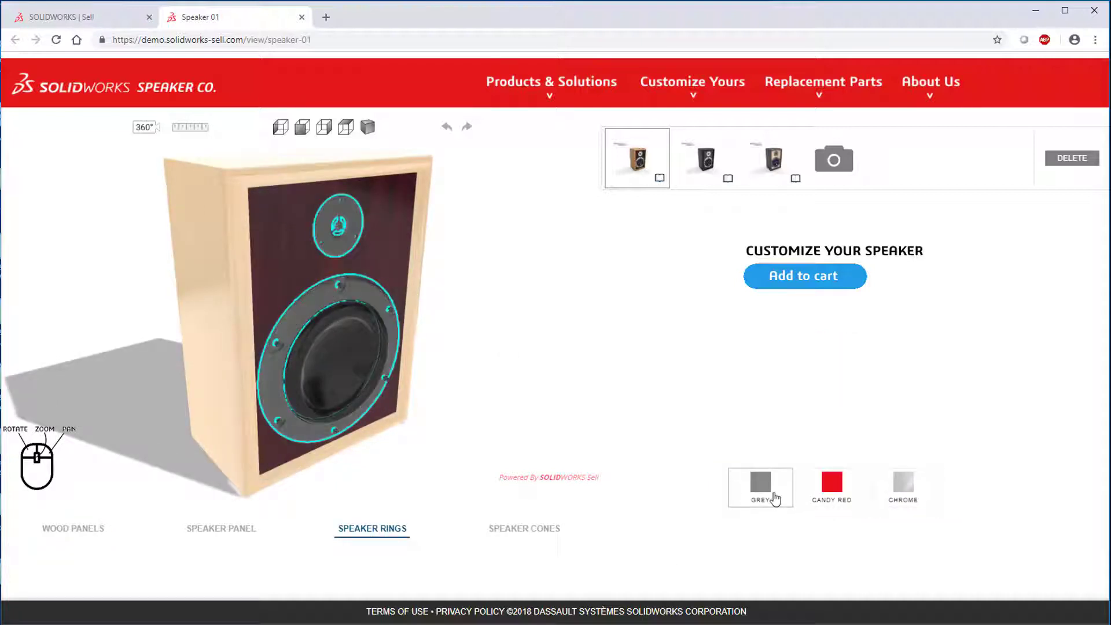
left_click(845, 497)
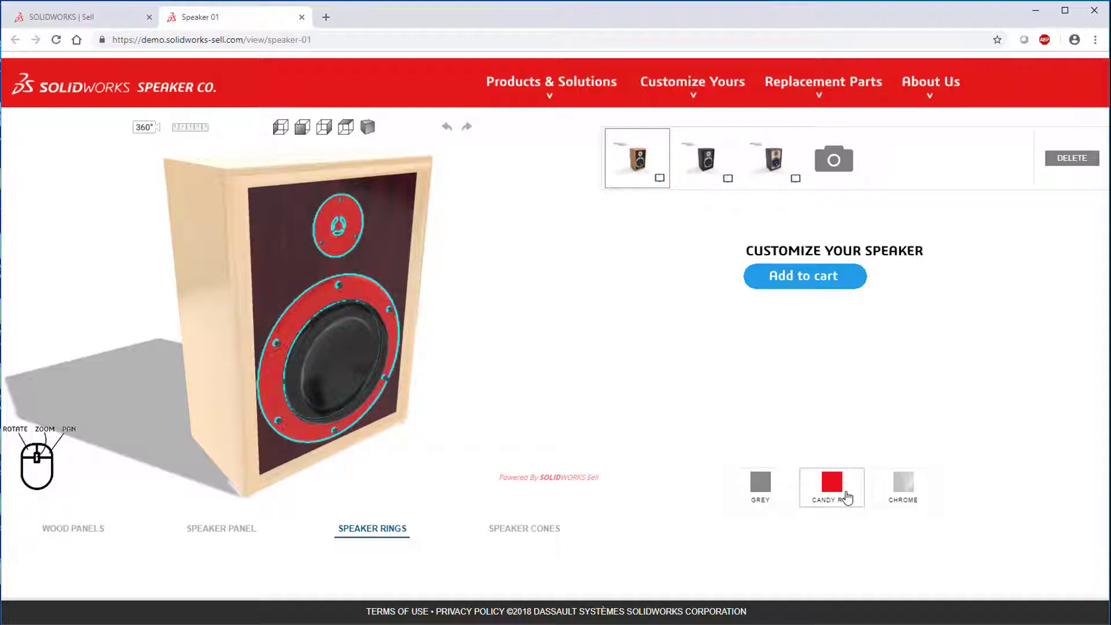
left_click(711, 381)
- Set the speaker cones' colour to Arctic
left_click(341, 355)
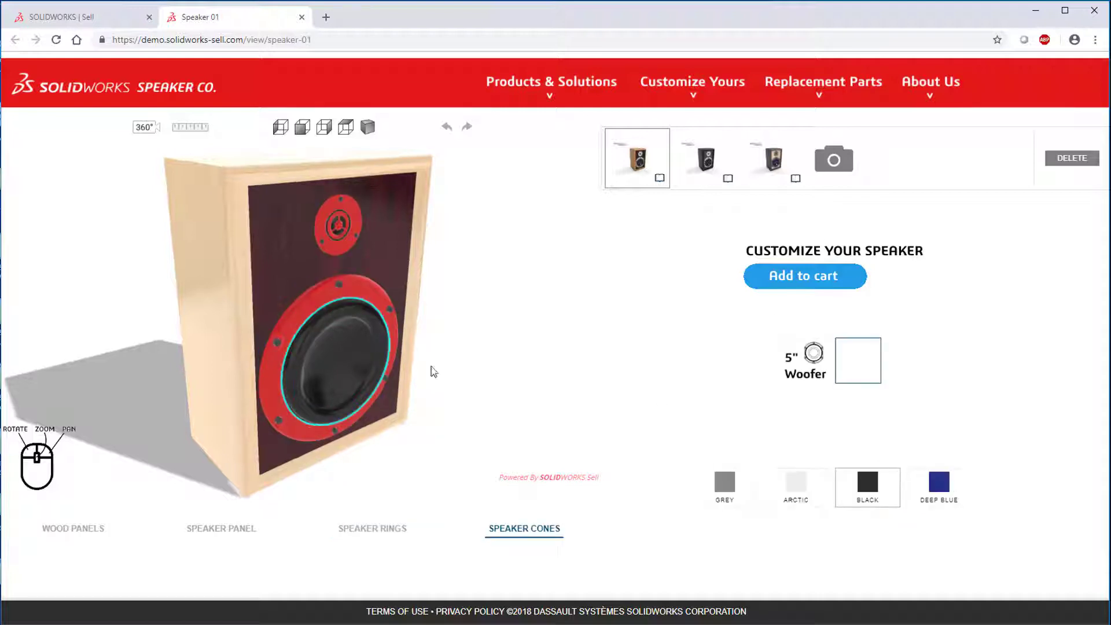
left_click(797, 493)
left_click(547, 343)
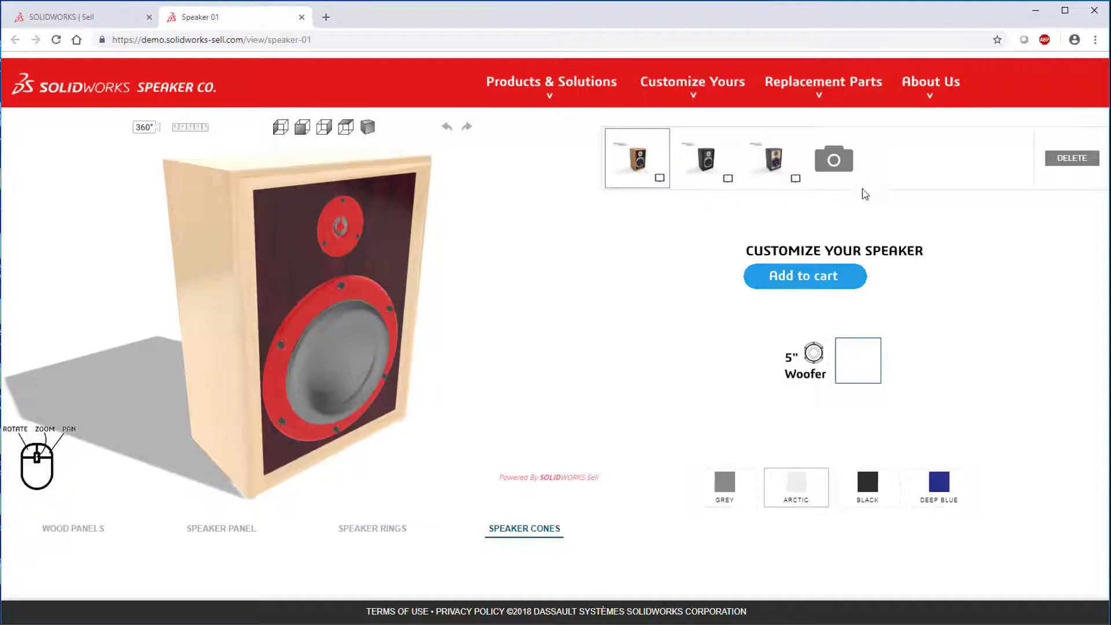
- Render an image of the customized maple speaker, compare it enlarged with the other saved renderings, and close the image viewer
left_click(835, 160)
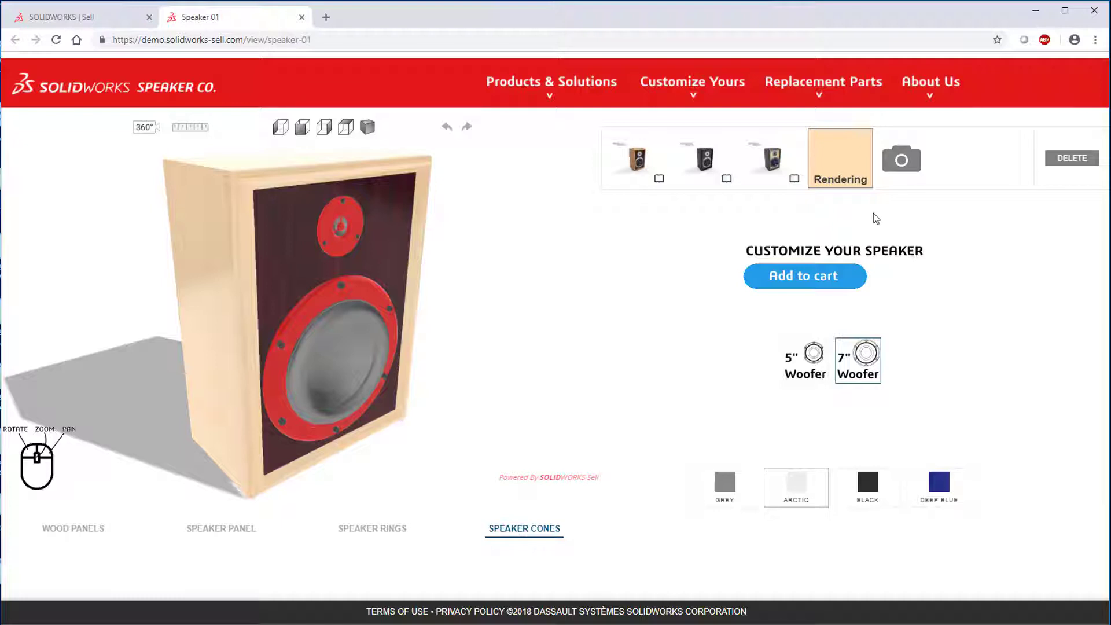
left_click(861, 173)
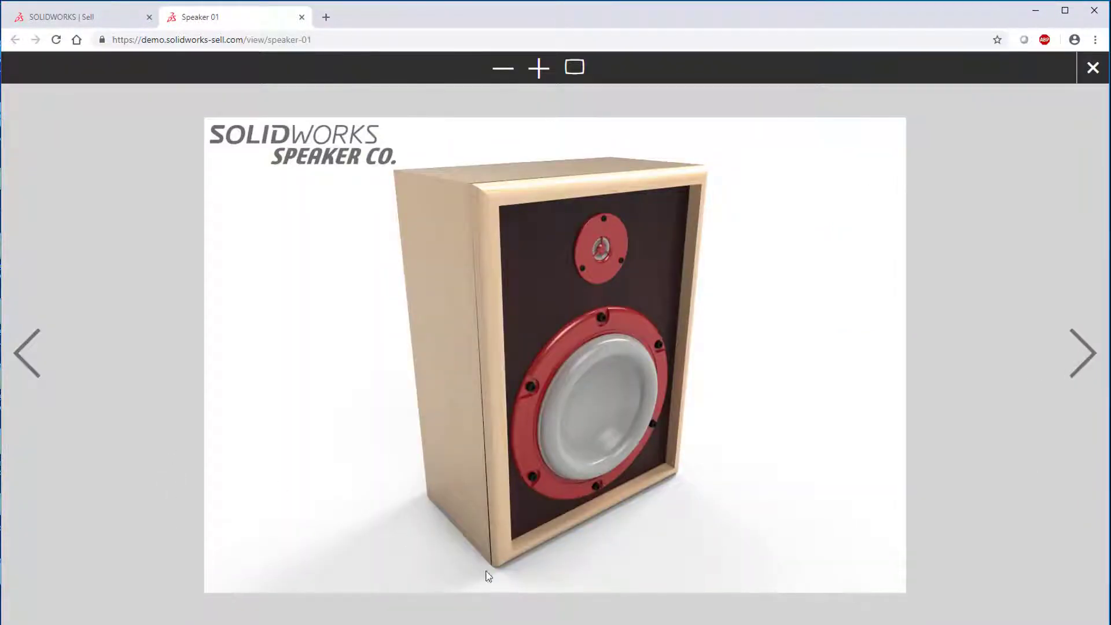
left_click(33, 354)
left_click(33, 354)
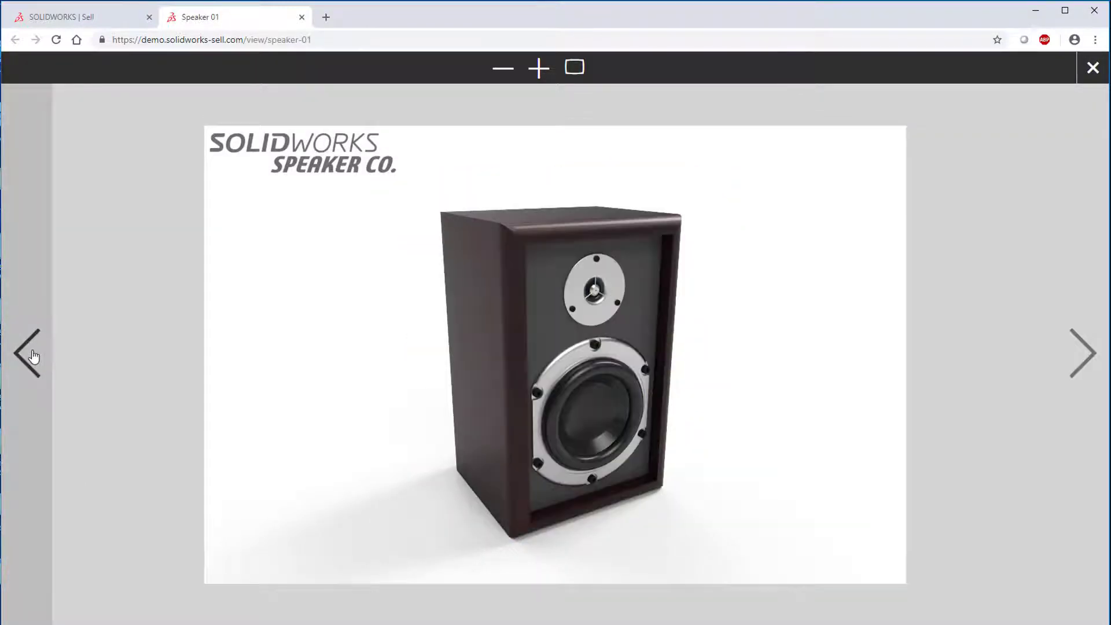
left_click(33, 354)
left_click(1056, 380)
left_click(1056, 380)
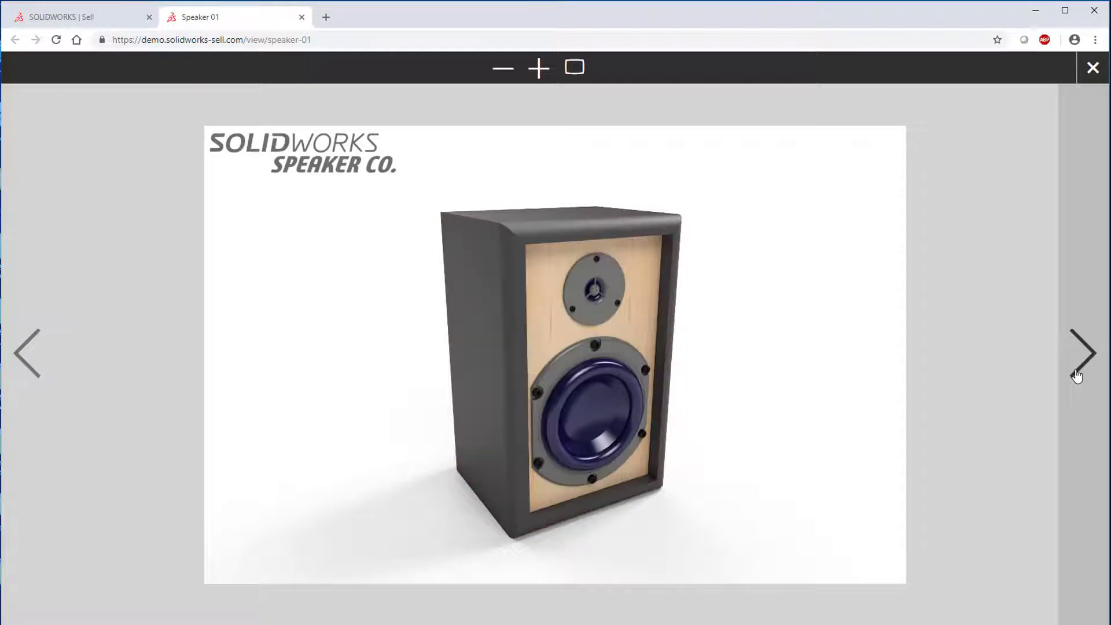
left_click(1055, 380)
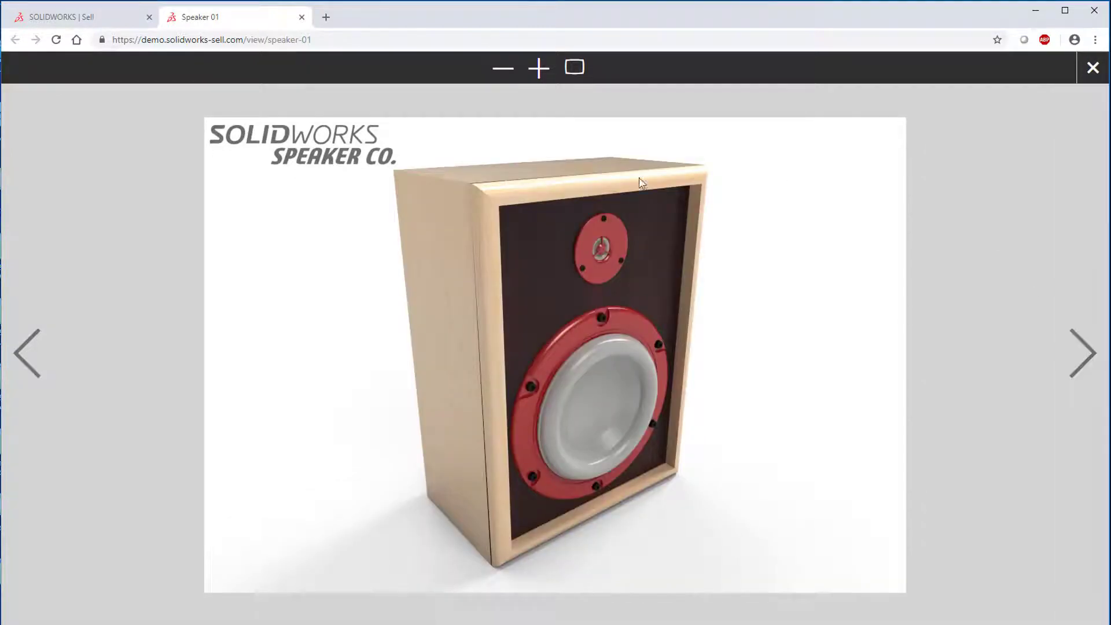
left_click(1092, 69)
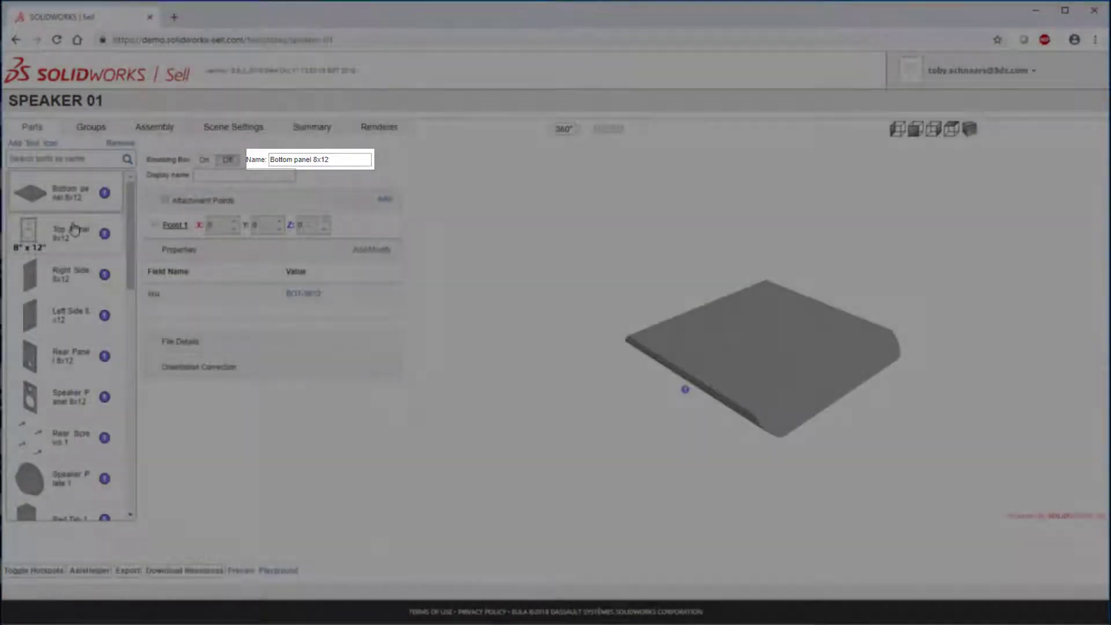
- Examine the names and sku properties of the SPEAKER 01 parts, from the 8x12 panels to the rear screws
left_click(72, 231)
left_click(59, 279)
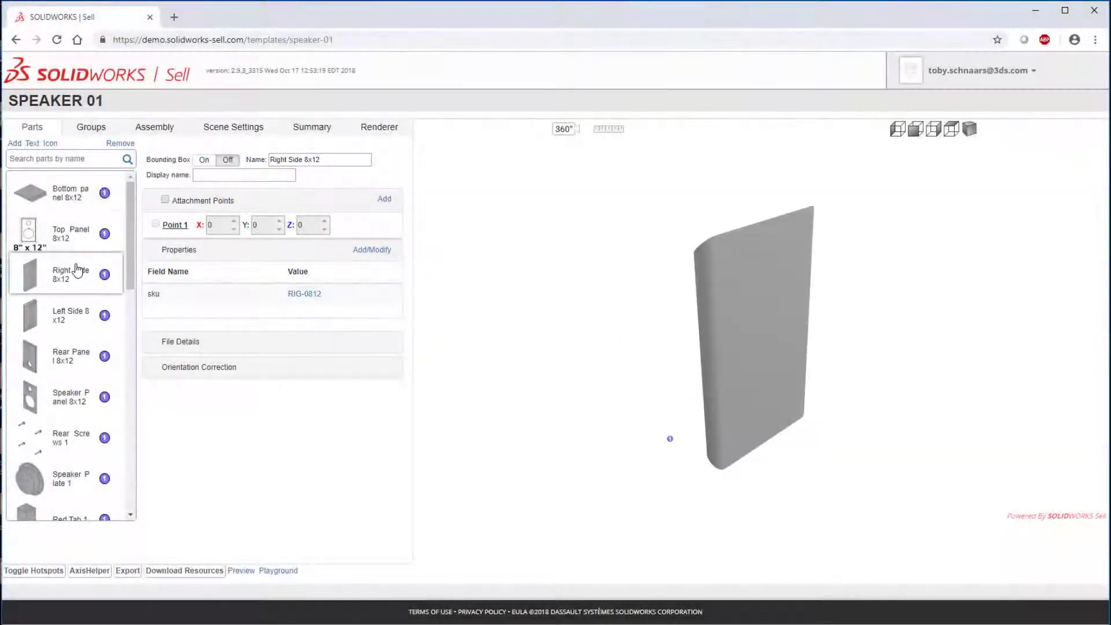
left_click(79, 196)
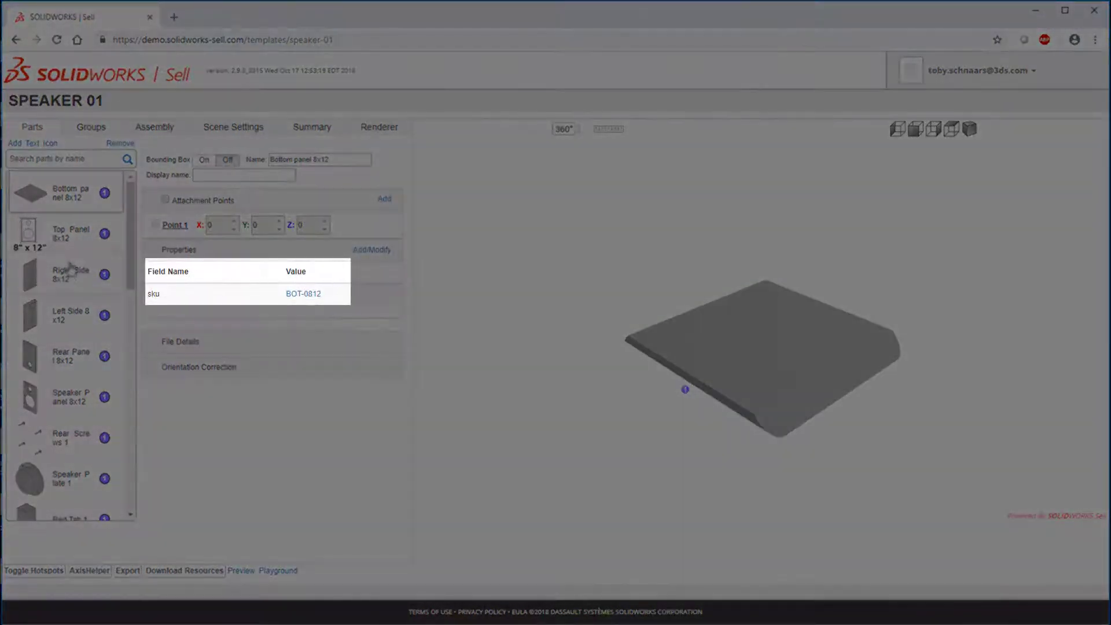
left_click(66, 237)
left_click(65, 281)
left_click(65, 318)
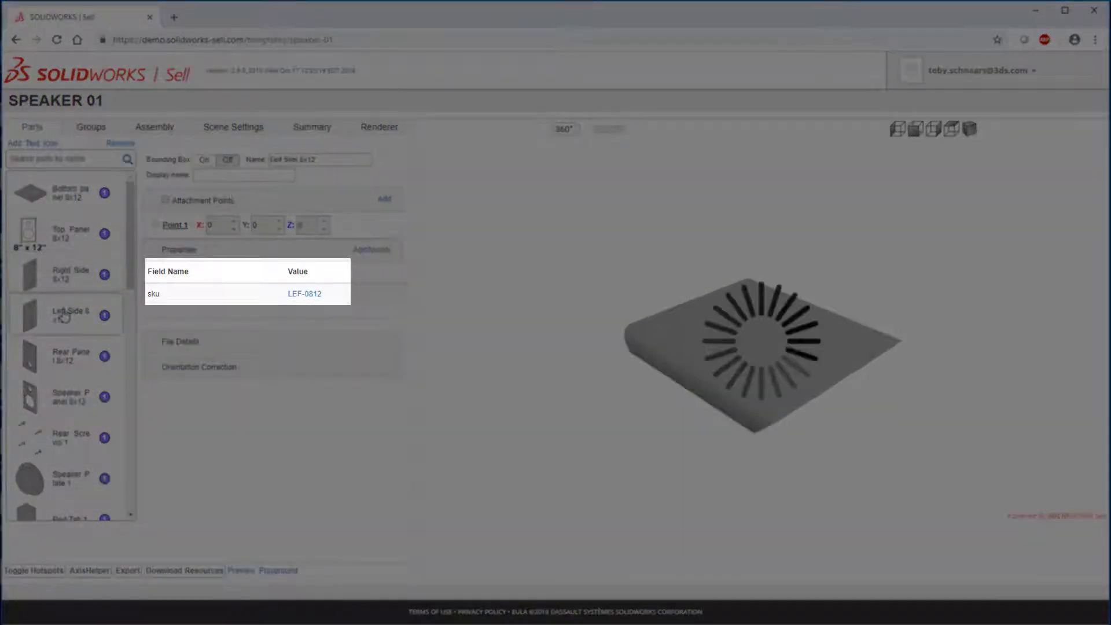
left_click(59, 359)
left_click(64, 398)
left_click(64, 439)
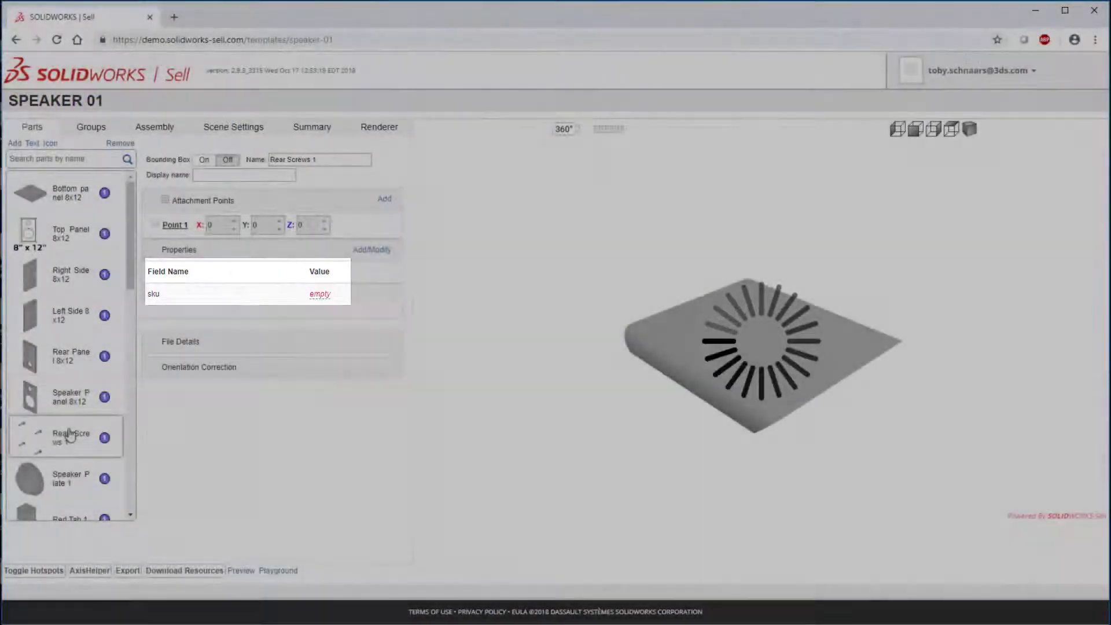
left_click(64, 207)
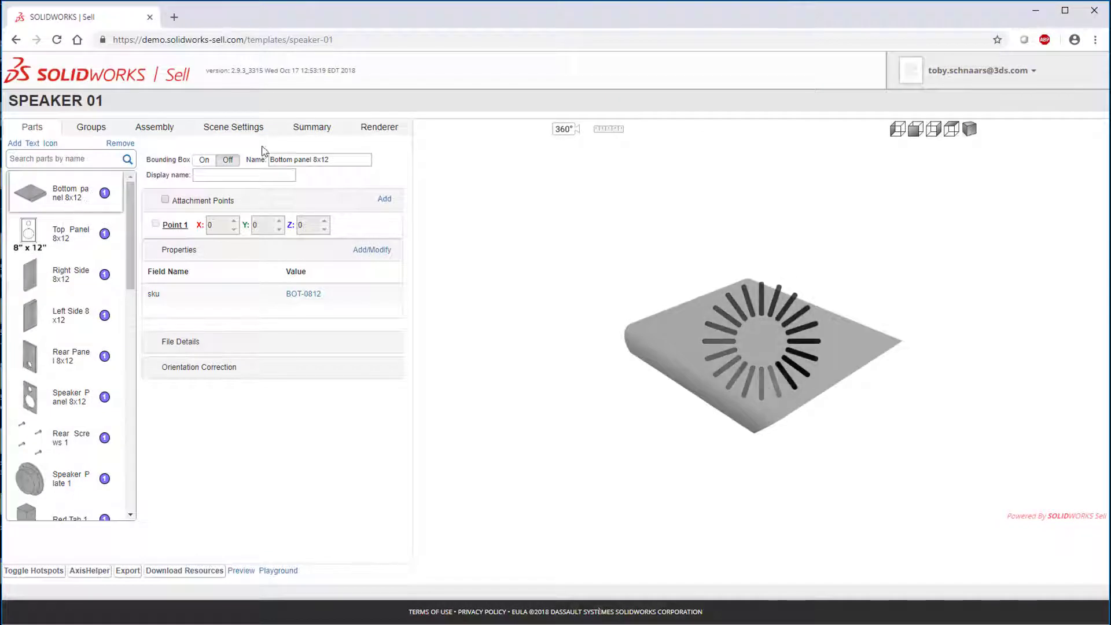
- Review the template's summary table of full SKUs, and compare it with the materials assigned to the BOTTOM and TOP groups
left_click(305, 133)
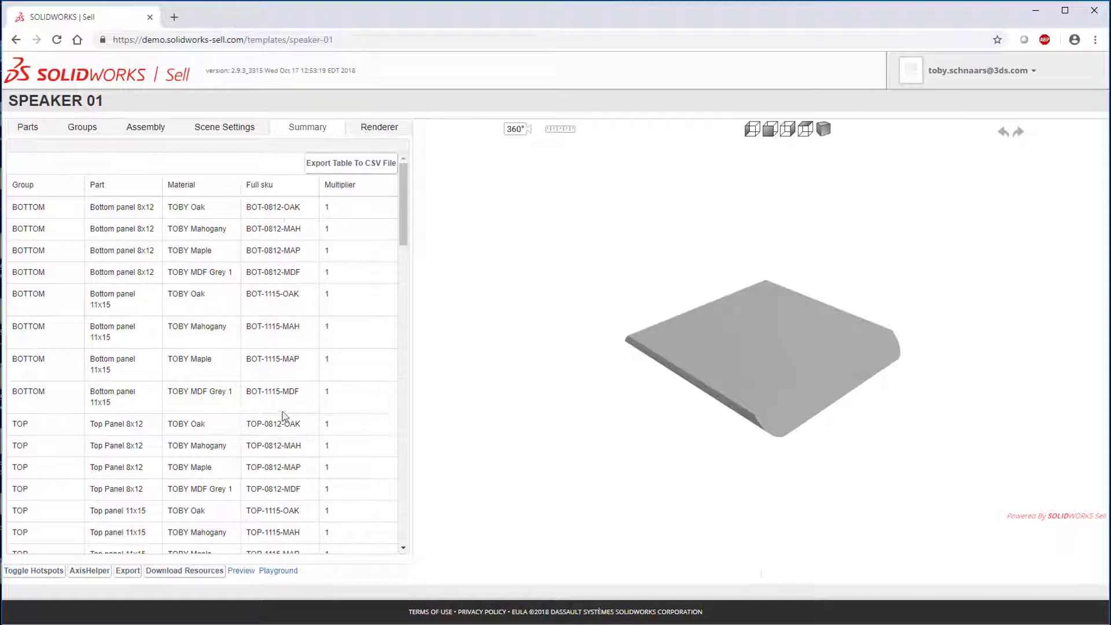
left_click(86, 130)
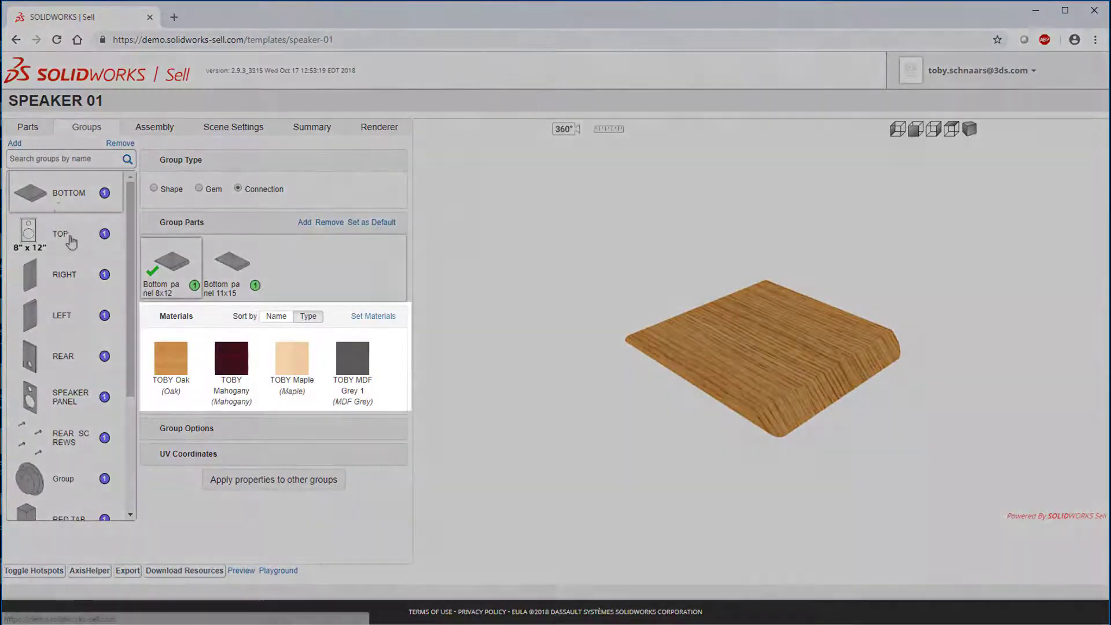
left_click(69, 243)
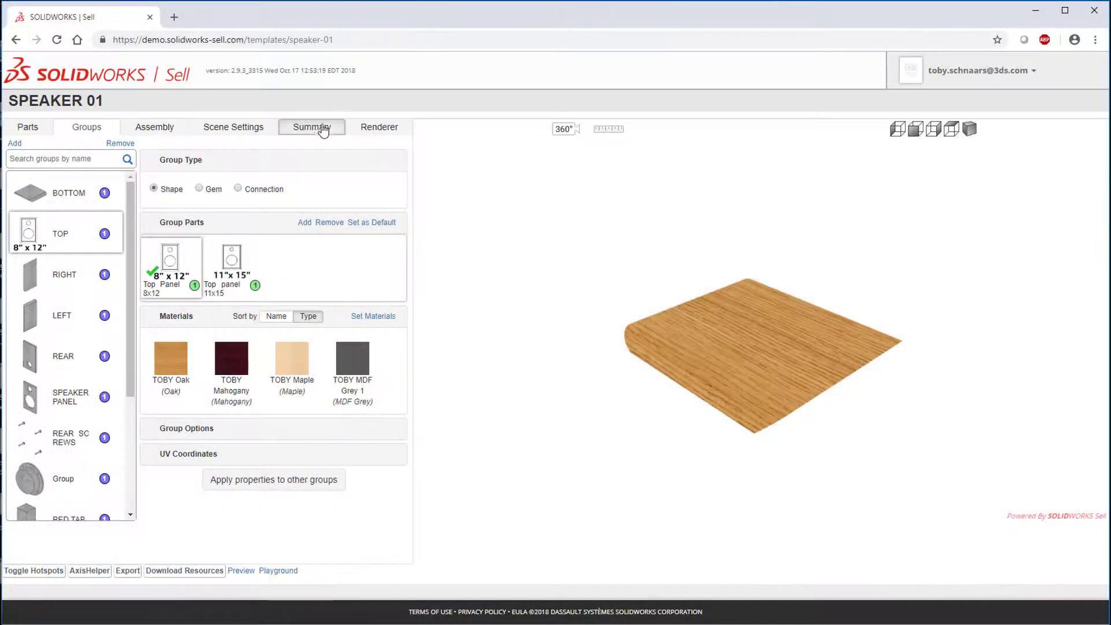
left_click(320, 124)
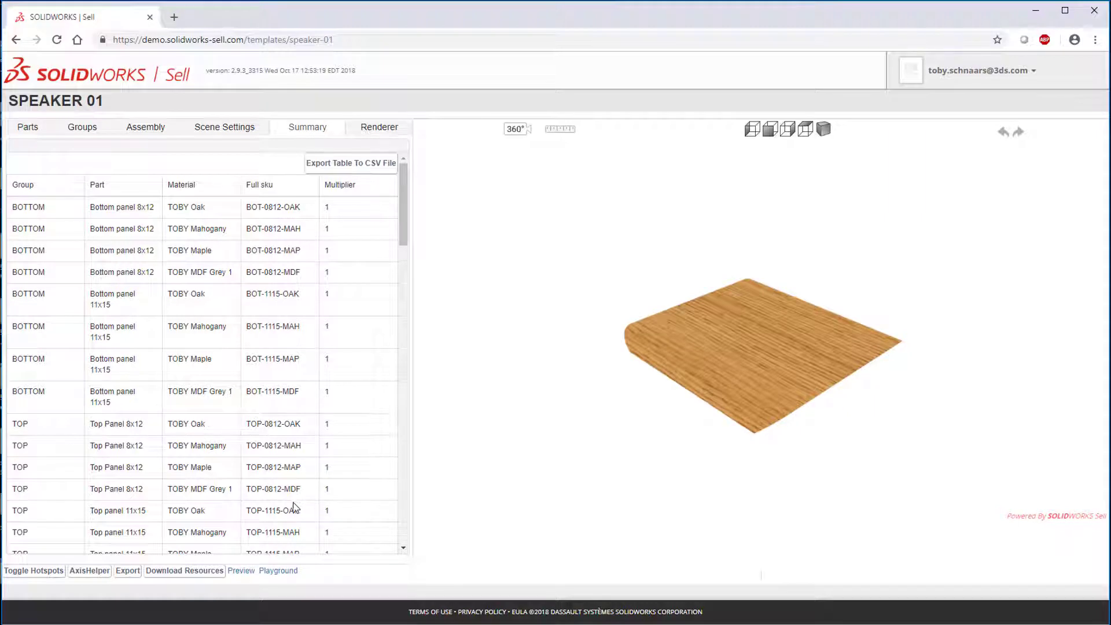
- Examine the parts and materials of the SPEAKER PANEL, RINGS and CONES groups, previewing the materials on the rings
left_click(87, 127)
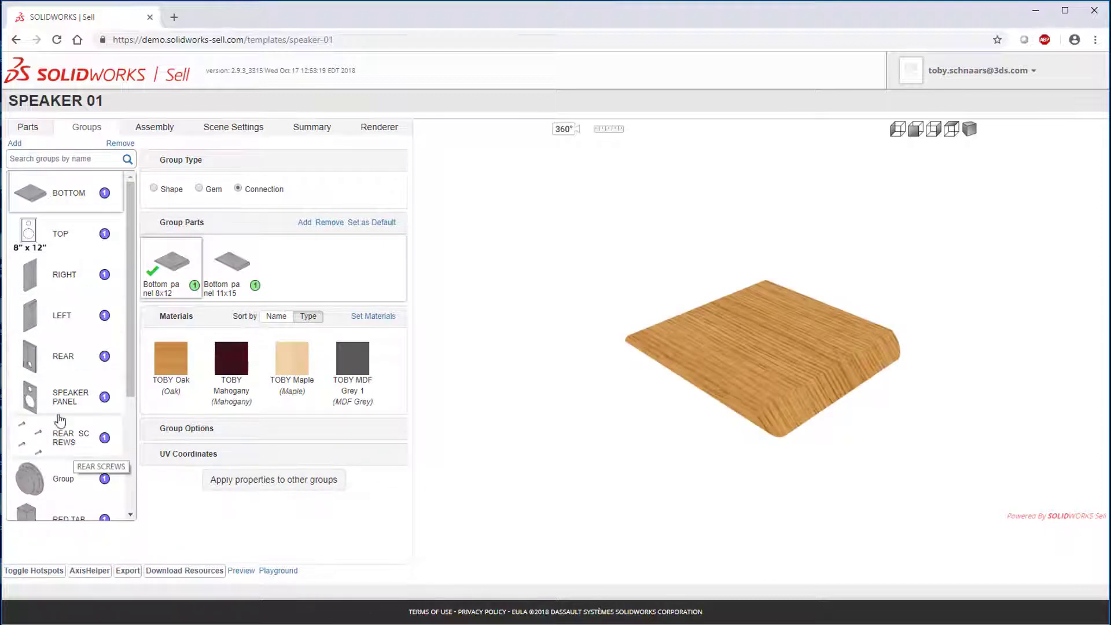
left_click(64, 405)
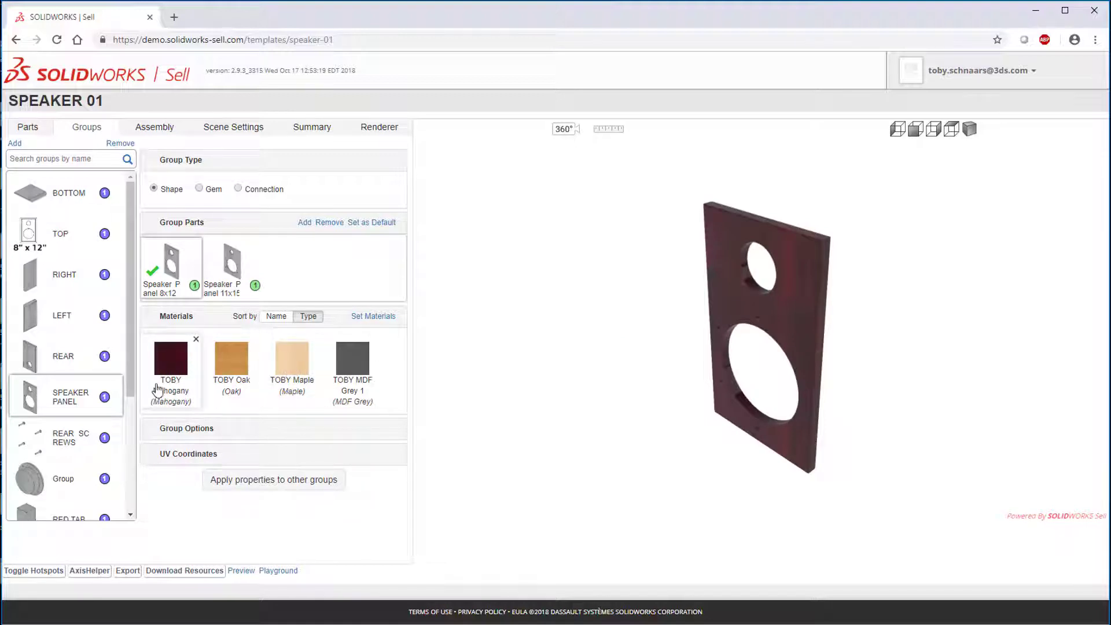
scroll(58, 451, "down", 3)
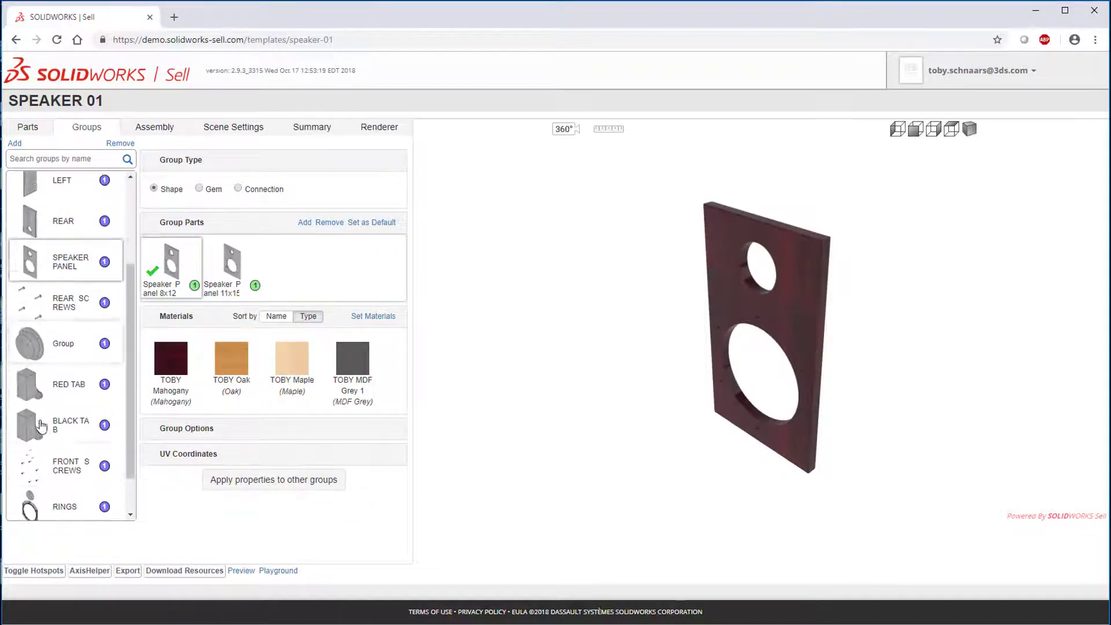
left_click(66, 456)
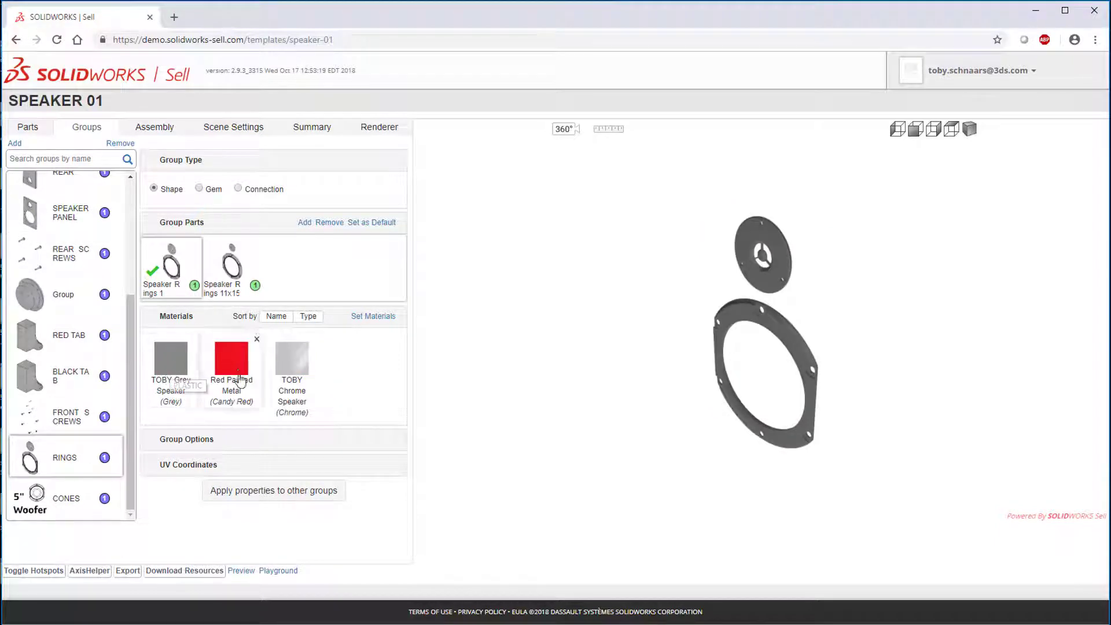
left_click(295, 362)
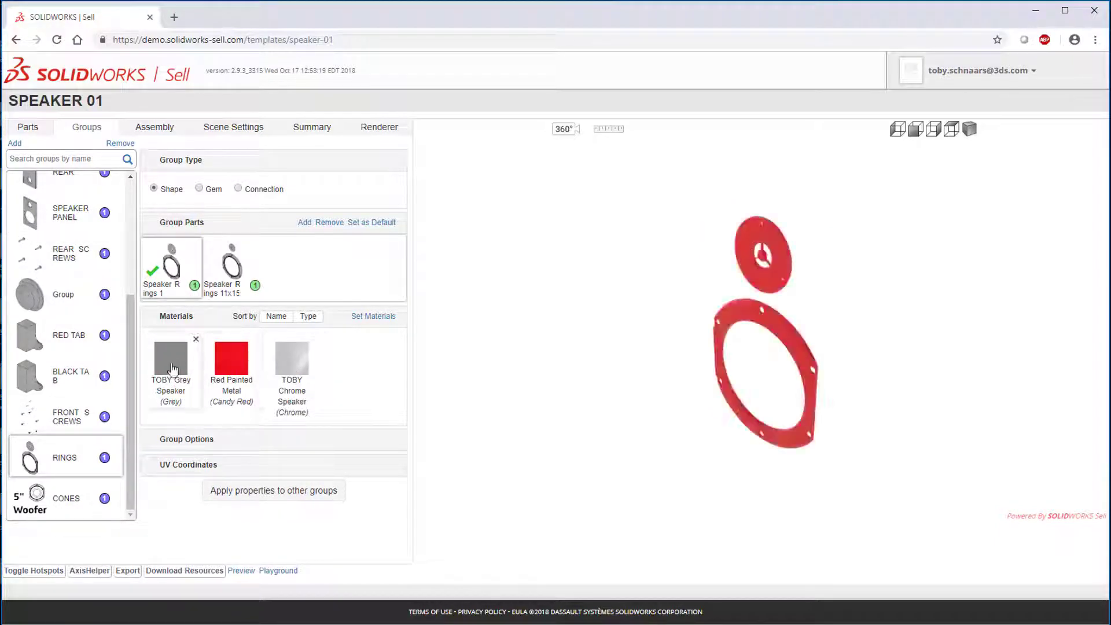
left_click(102, 497)
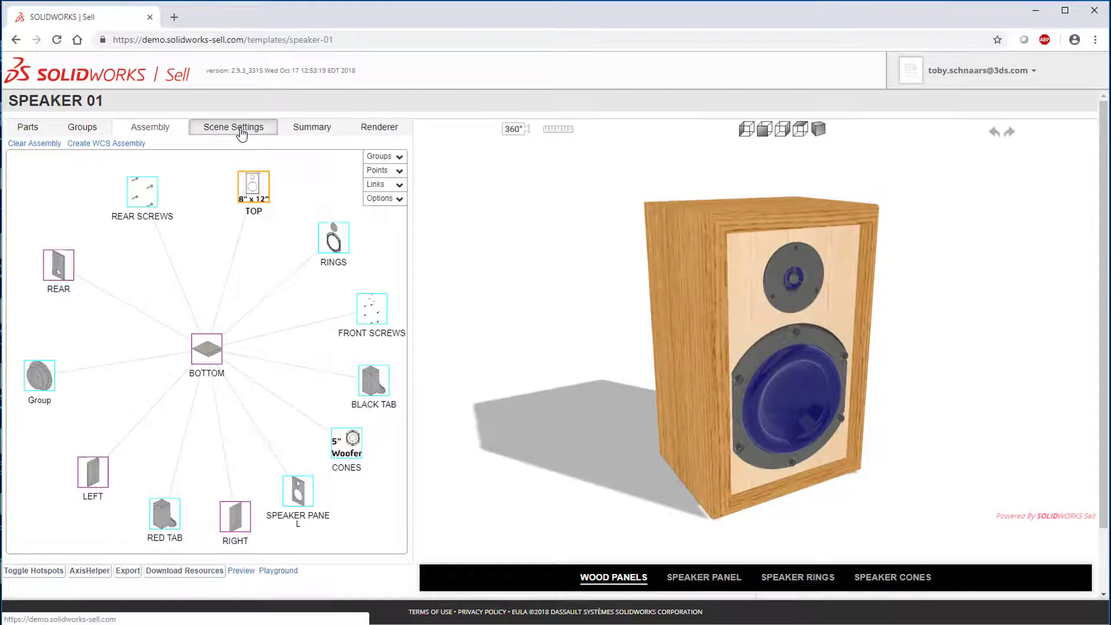
- Save the speaker's current view as the default view in the scene's environment settings
left_click(239, 128)
left_click_drag(404, 283, 414, 433)
scroll(416, 453, "down", 2)
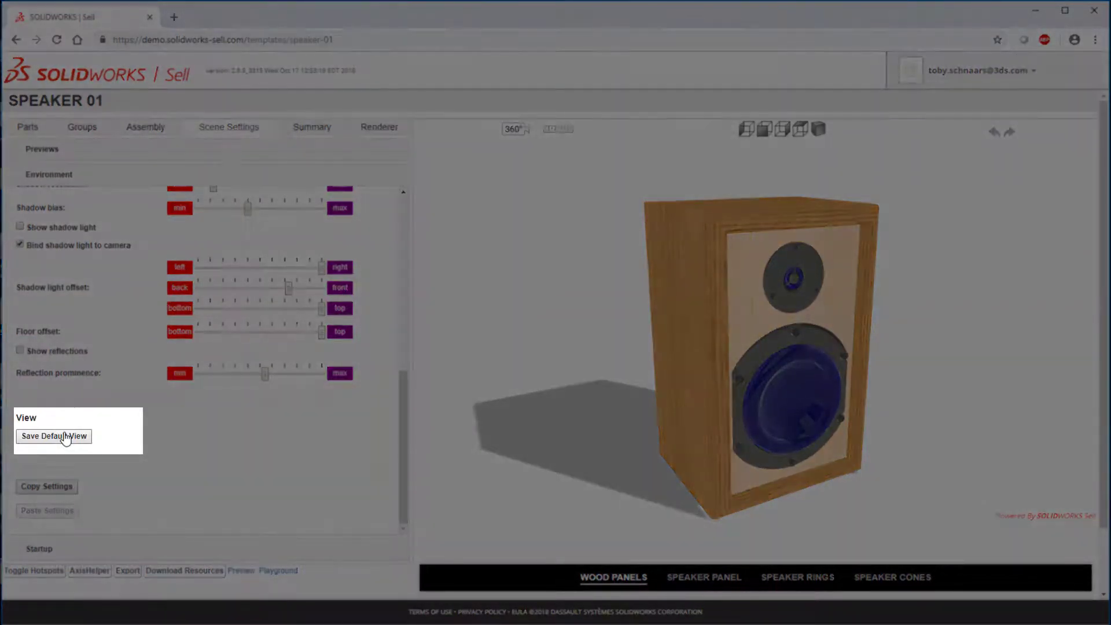
left_click(65, 437)
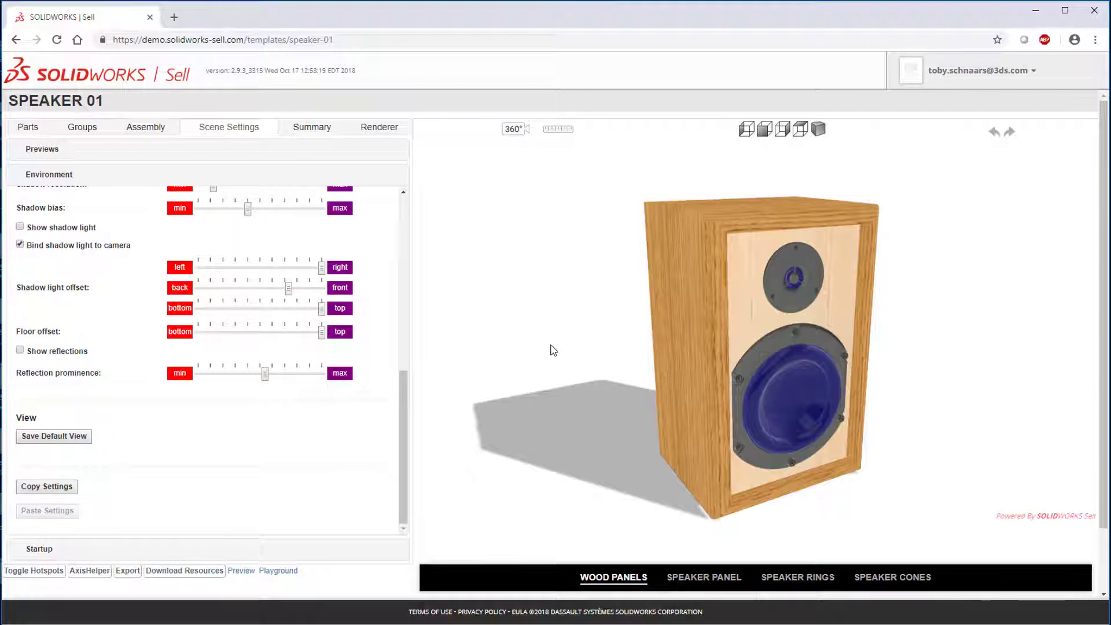
- Examine the default image render settings, and load the saved oak, mahogany and grey speaker configurations in turn
left_click(382, 130)
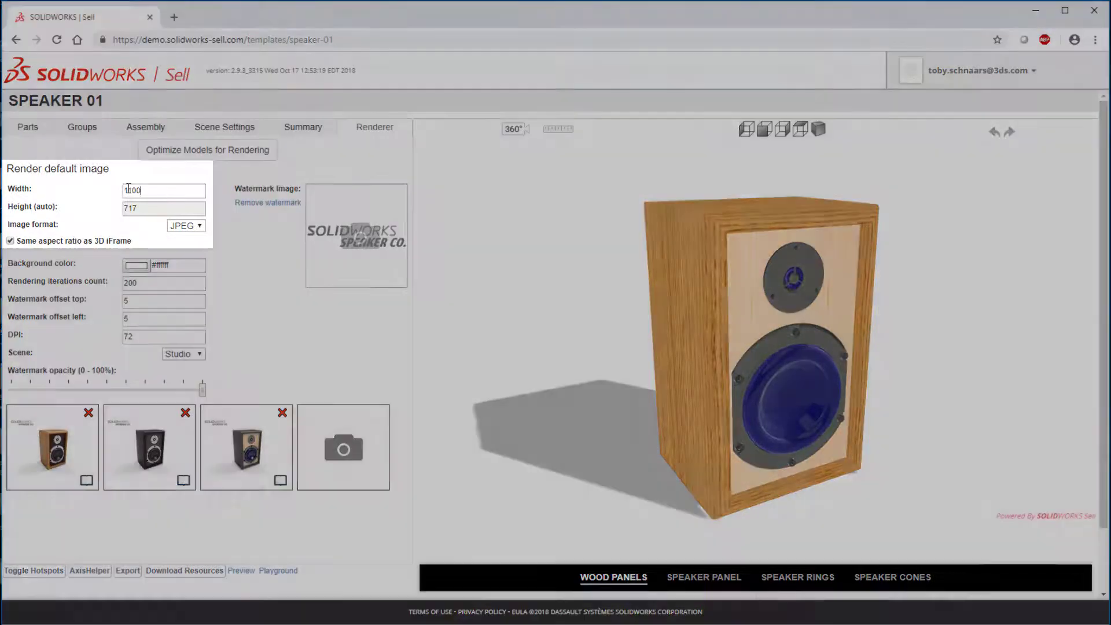
double_click(158, 190)
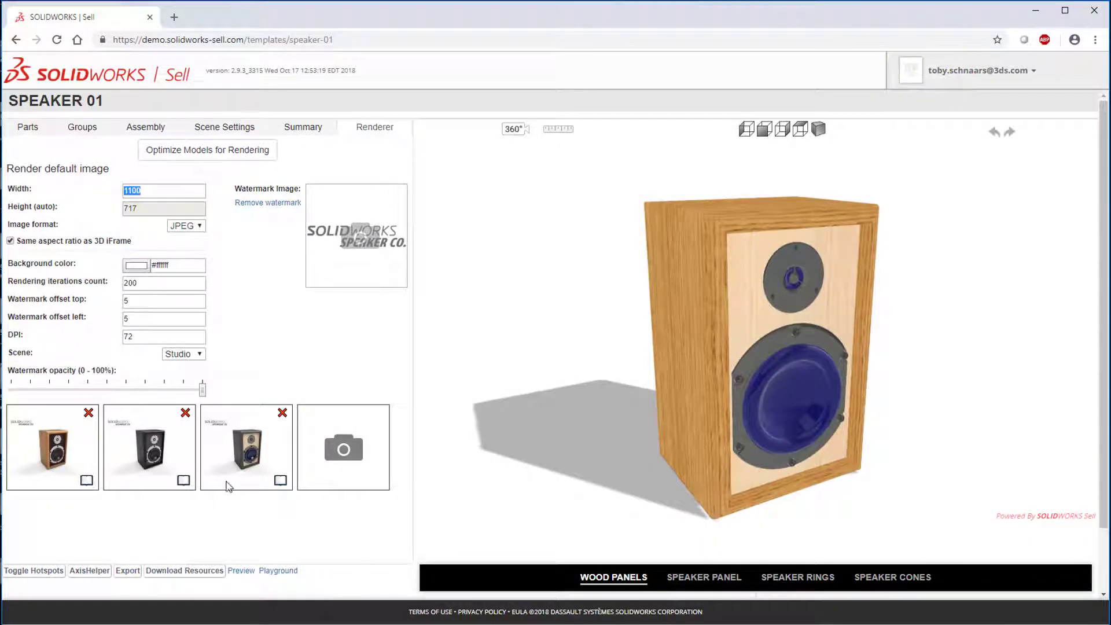
left_click(61, 452)
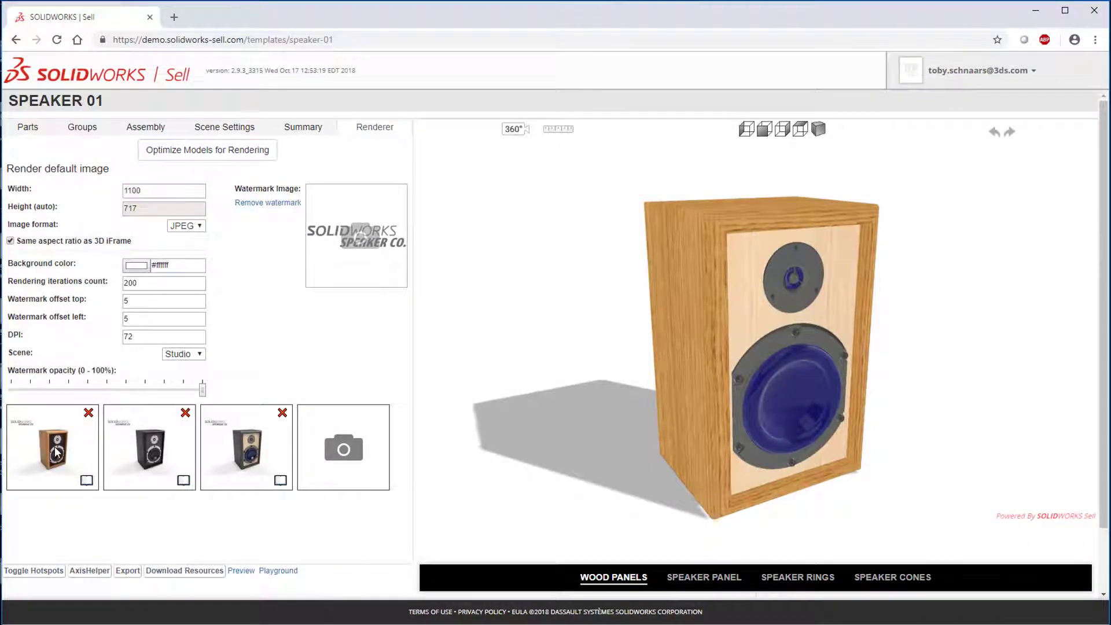
left_click(158, 450)
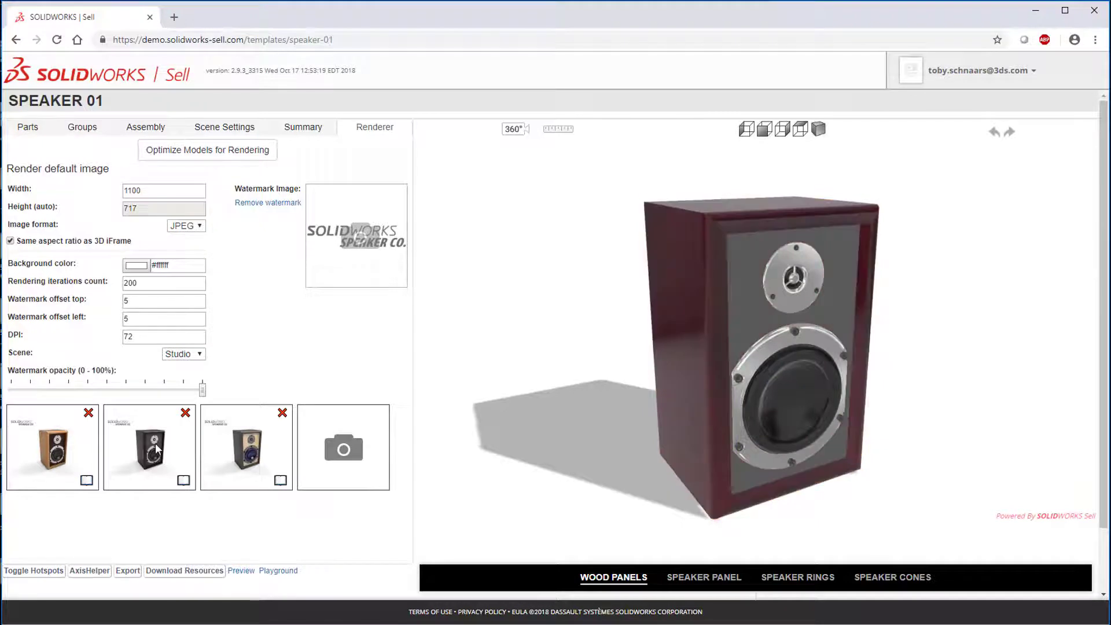
left_click(258, 458)
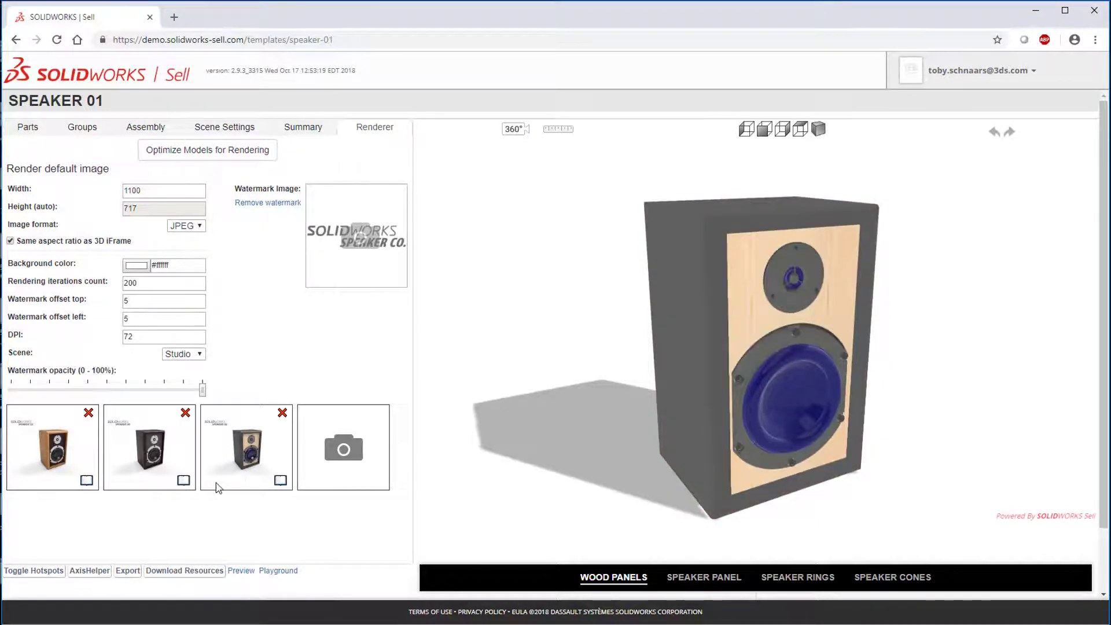
- View the enlarged renderings of the saved speaker configurations, and close the image viewer
left_click(184, 480)
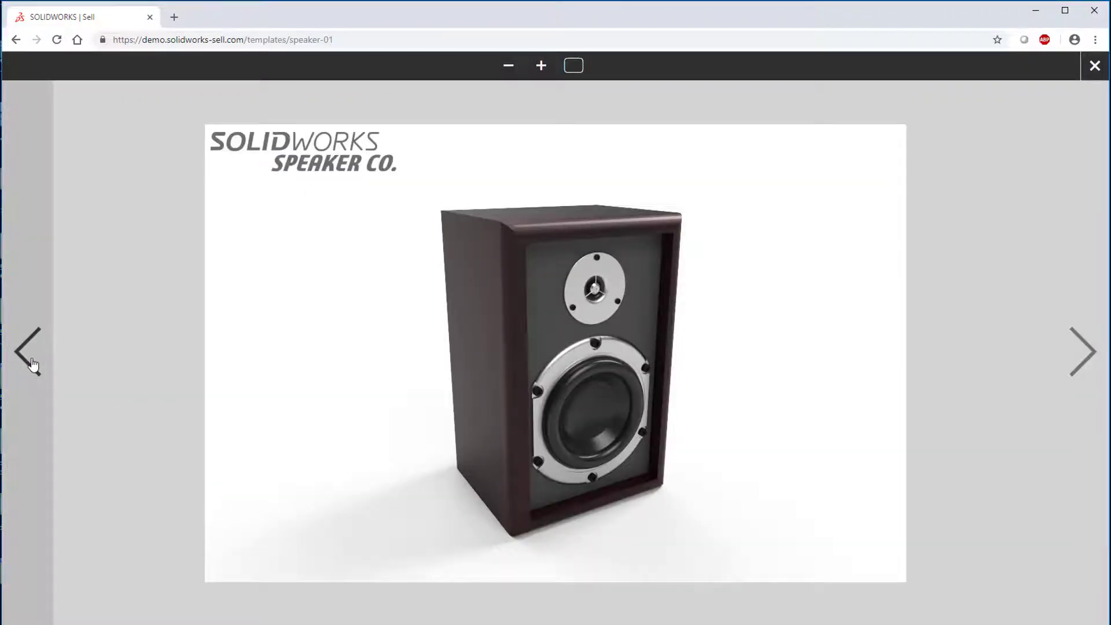
left_click(32, 367)
left_click(1099, 338)
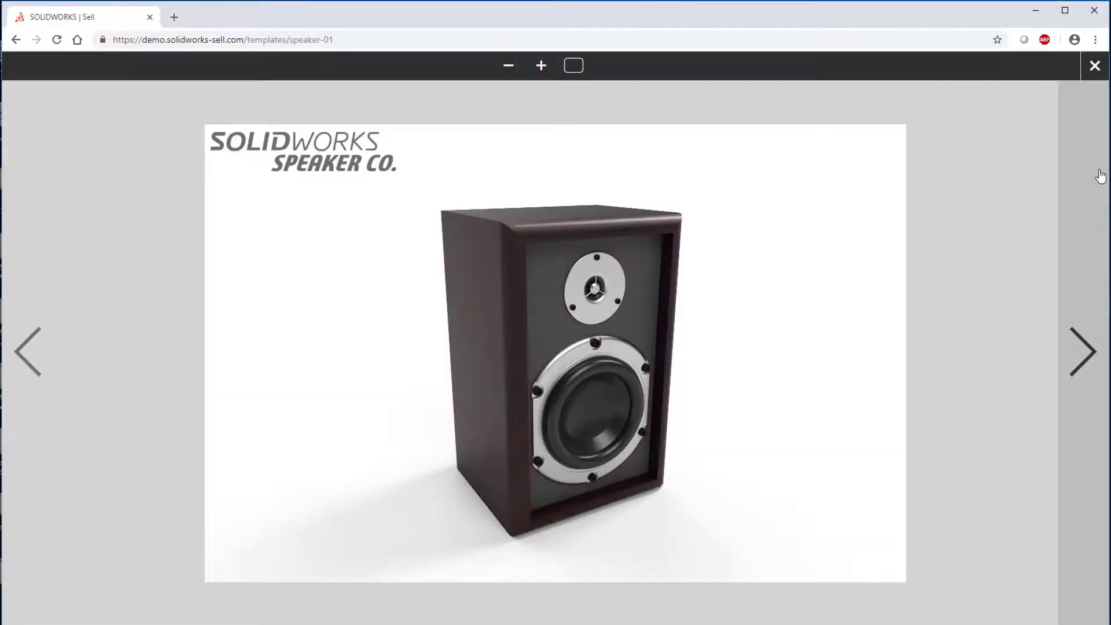
left_click(1095, 66)
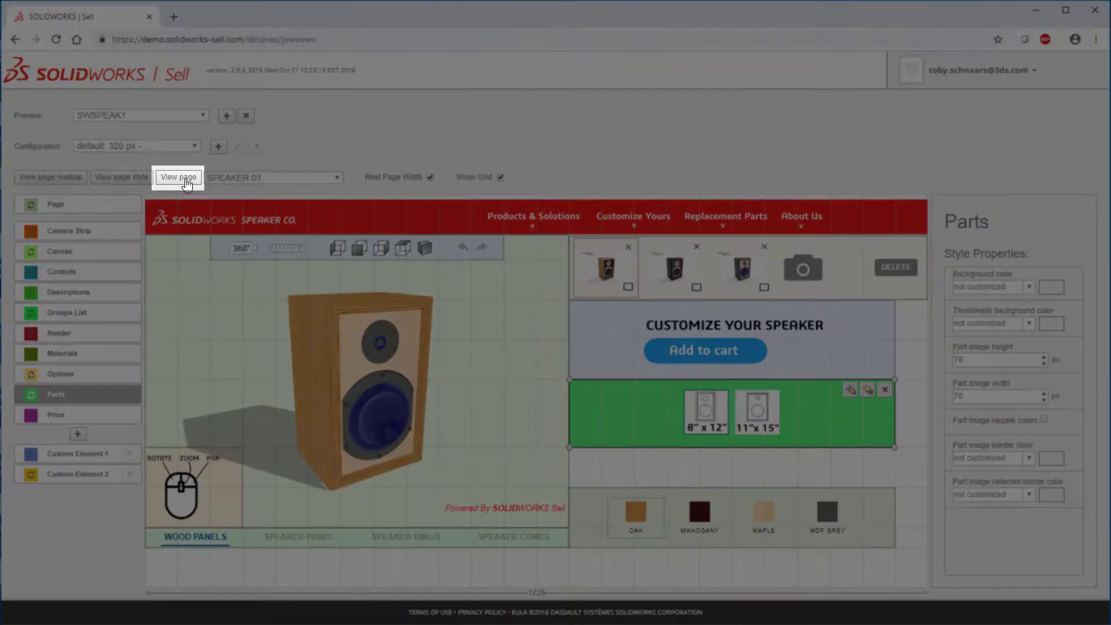
- View the SPEAKER 01 web page generated from the SWSPEAK1 layout, resize its browser window, and close the page
left_click(179, 177)
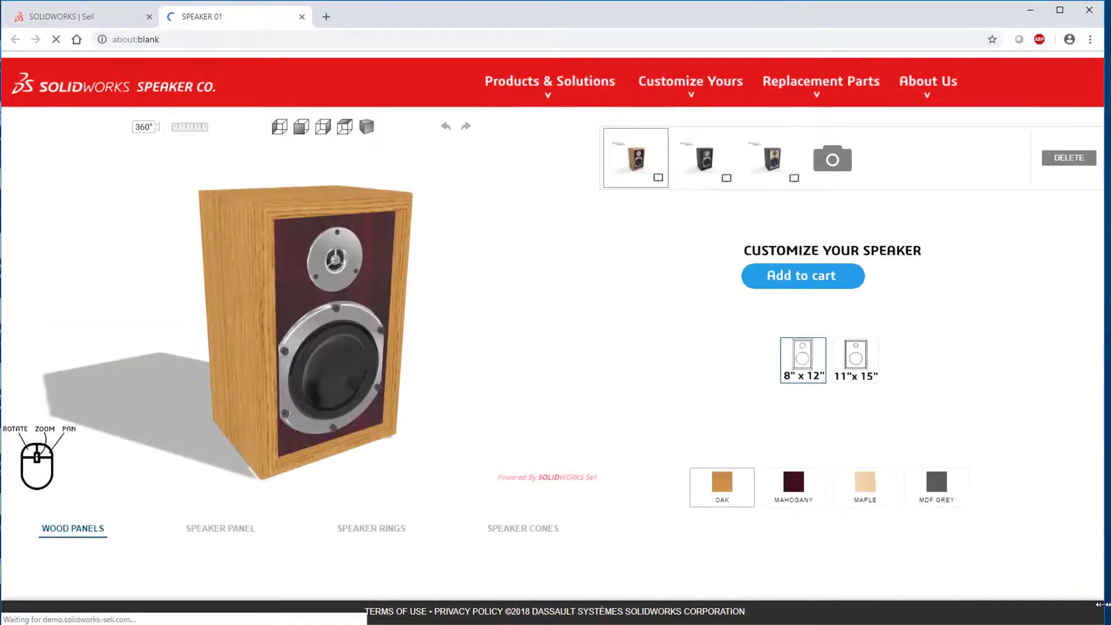
mouse_move(1102, 604)
left_mouse_down()
mouse_move(1036, 597)
mouse_move(1034, 615)
mouse_move(918, 549)
mouse_move(784, 509)
mouse_move(952, 618)
mouse_move(756, 496)
mouse_move(830, 547)
mouse_move(833, 566)
mouse_move(752, 504)
mouse_move(737, 523)
mouse_move(821, 561)
mouse_move(1106, 624)
left_mouse_up()
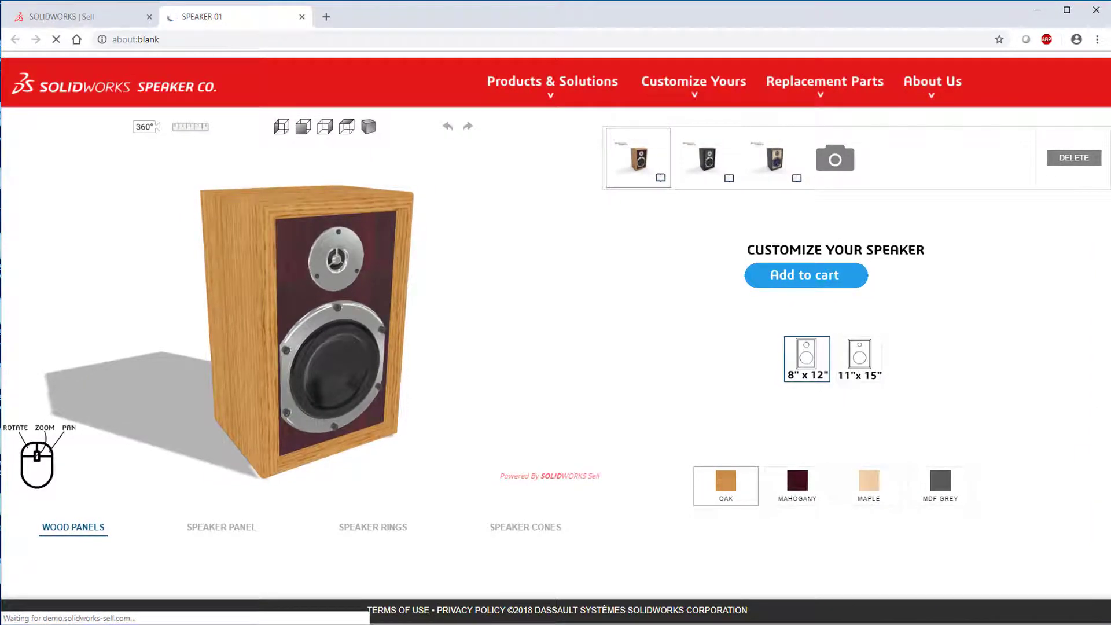
left_click(302, 17)
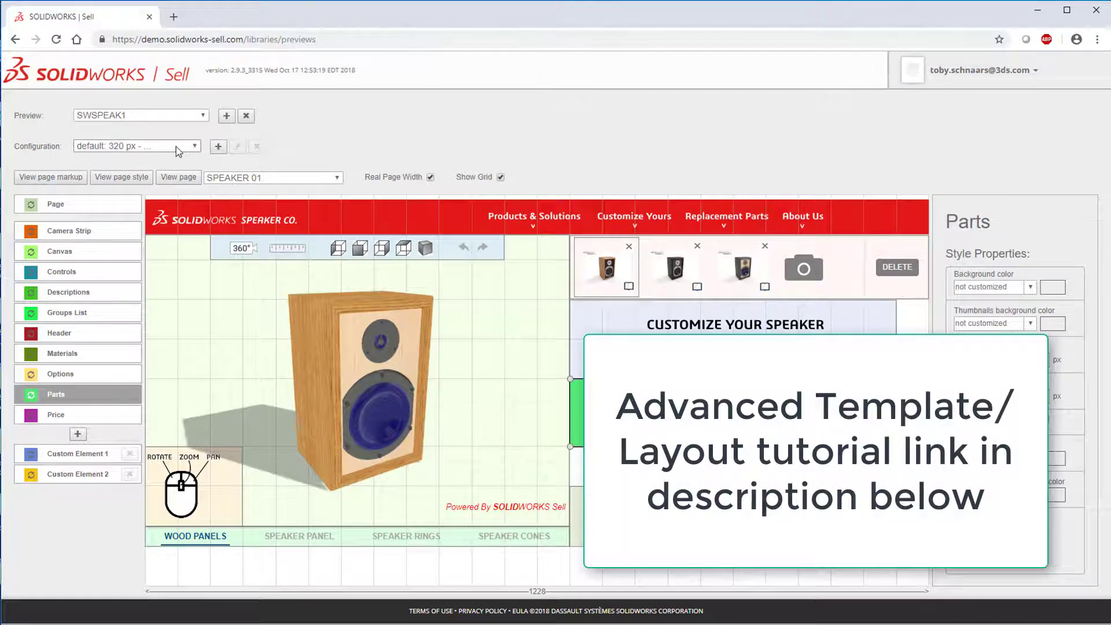
- Check the available layout configurations, and replace the Controls element with a newly drawn, wider one along the upper edge of the speaker canvas
left_click(195, 146)
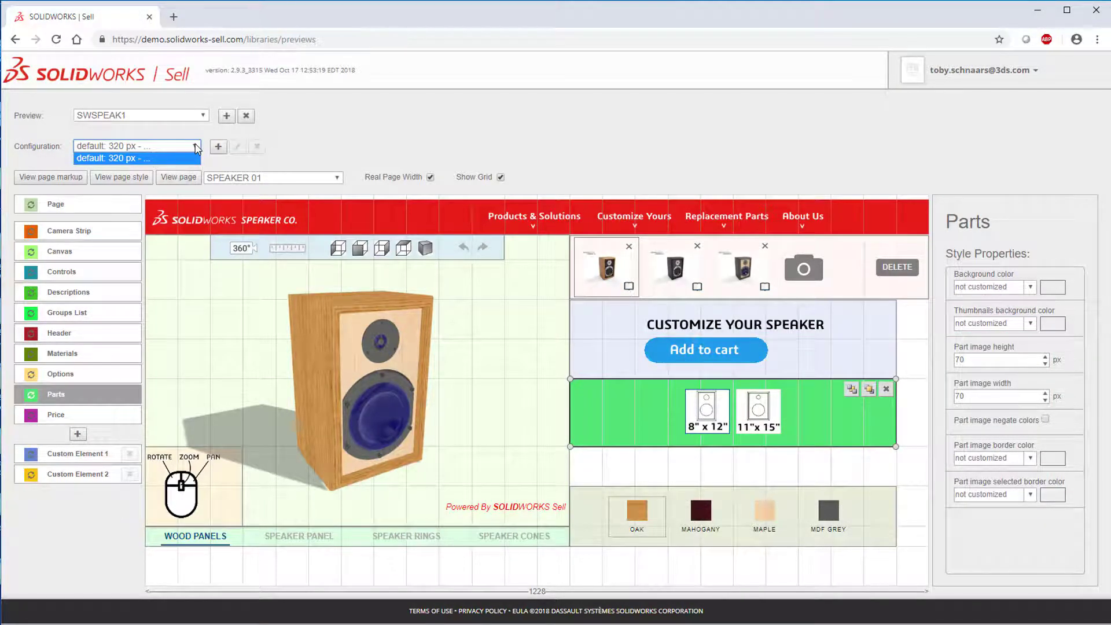
left_click(197, 148)
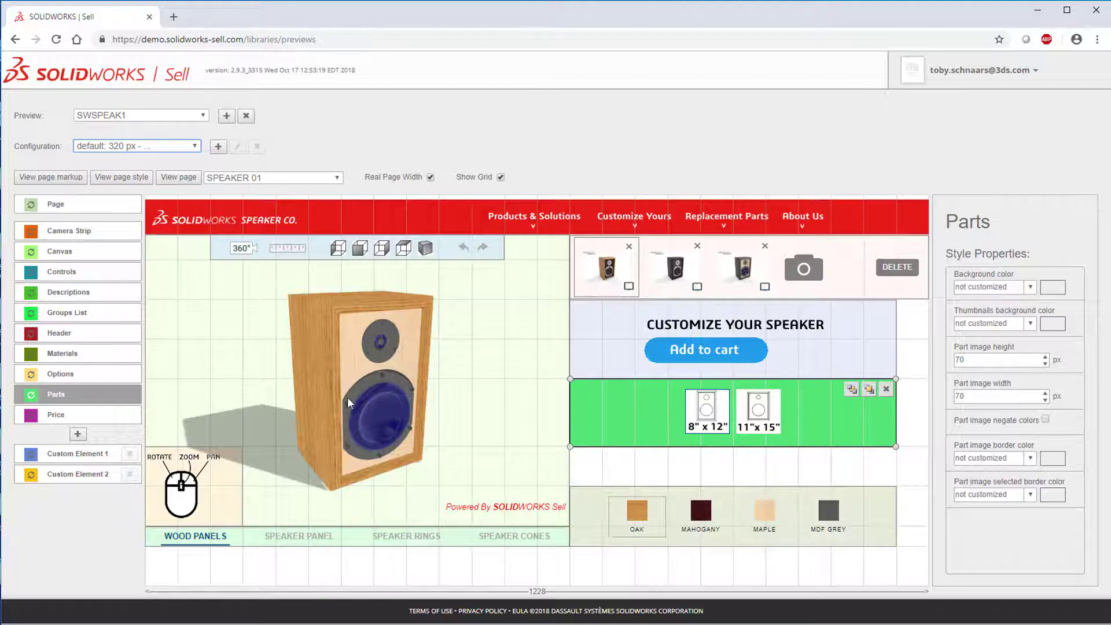
left_click(450, 254)
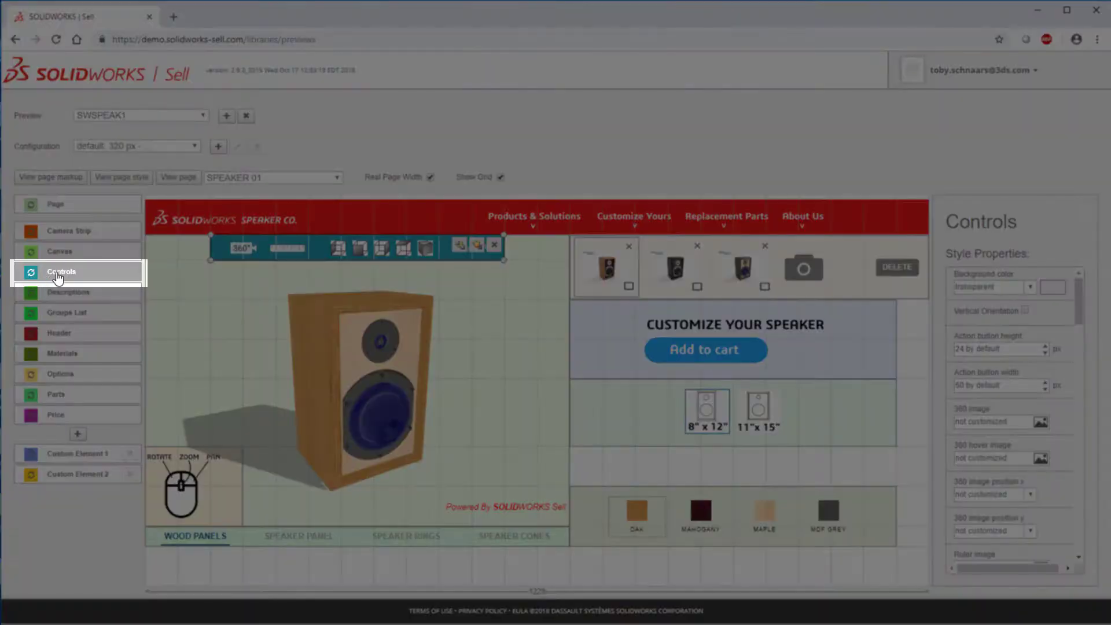
left_click(493, 248)
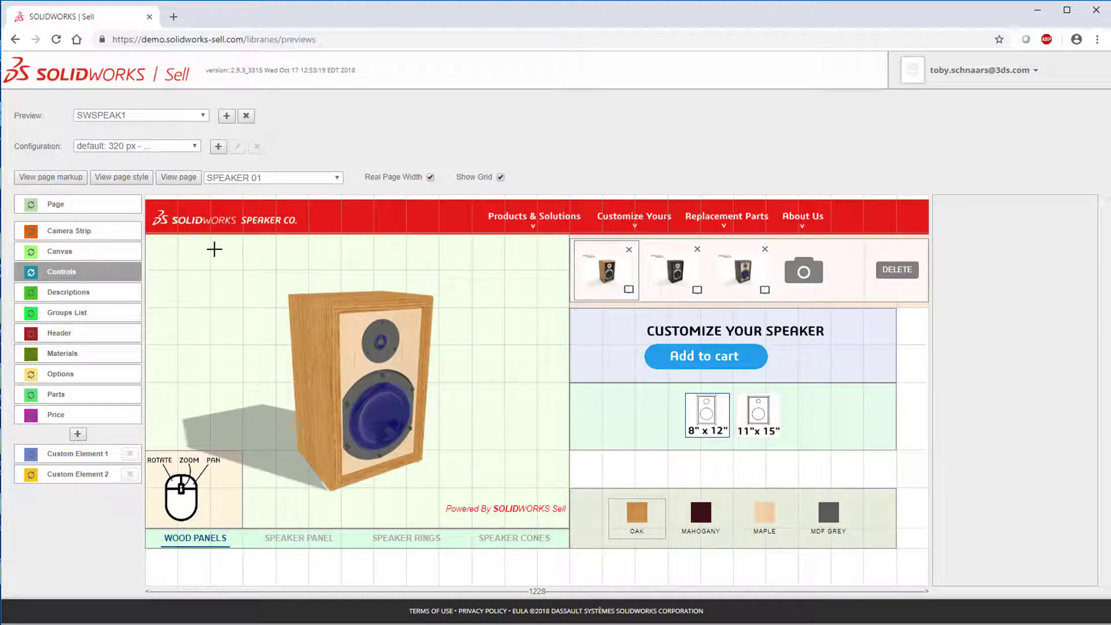
left_click_drag(213, 247, 481, 252)
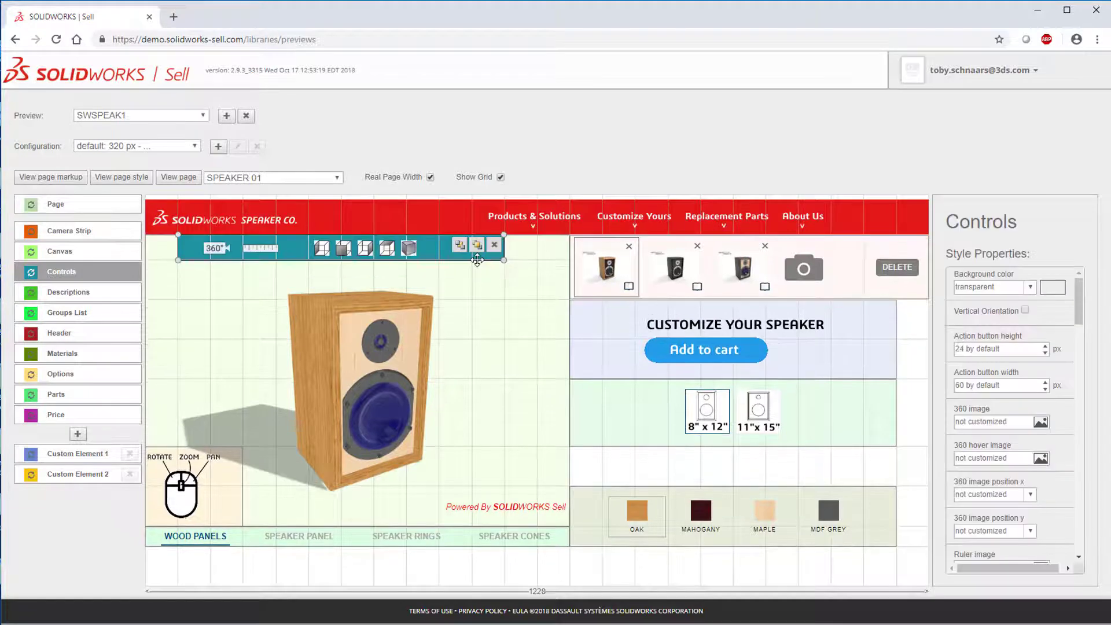
- Examine the style properties of Custom Element 2, the Groups List, the Camera Strip and Custom Element 1
left_click(174, 478)
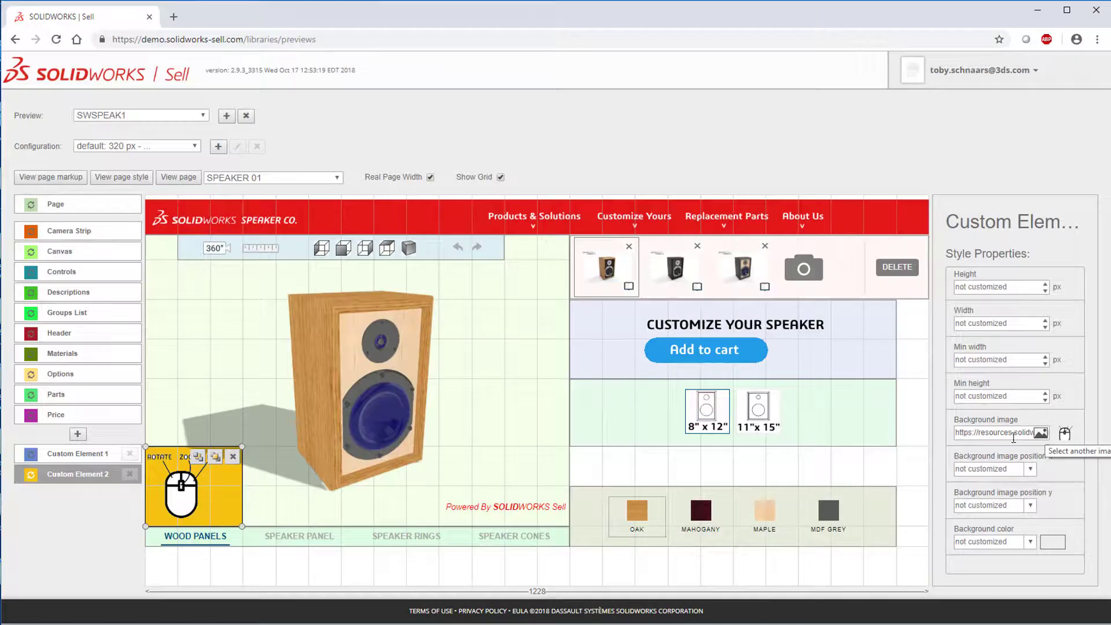
left_click(457, 543)
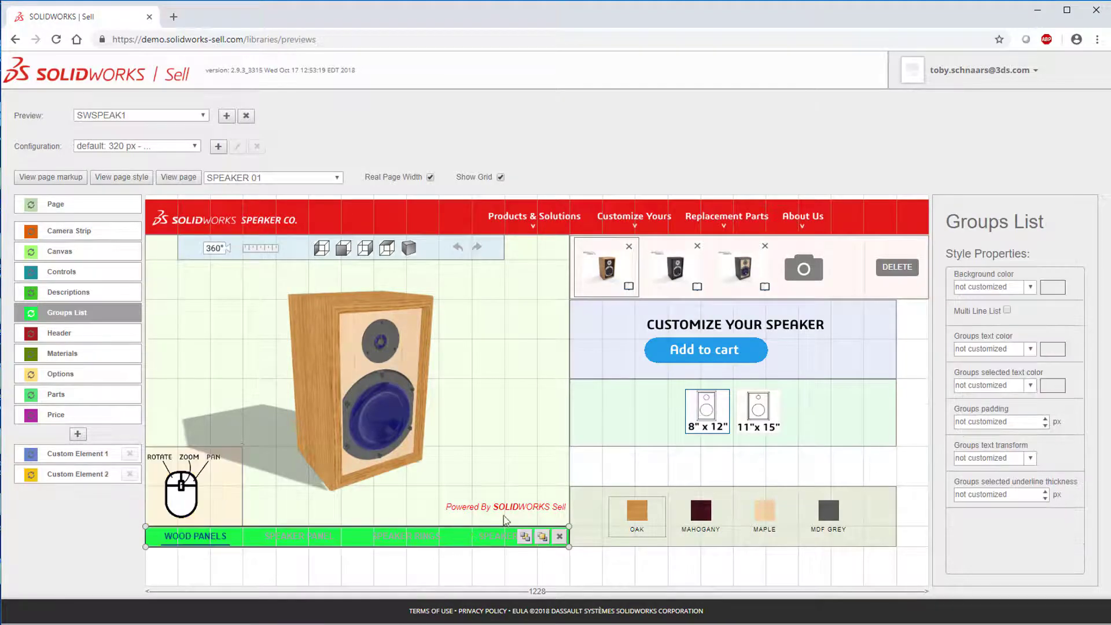
left_click(850, 276)
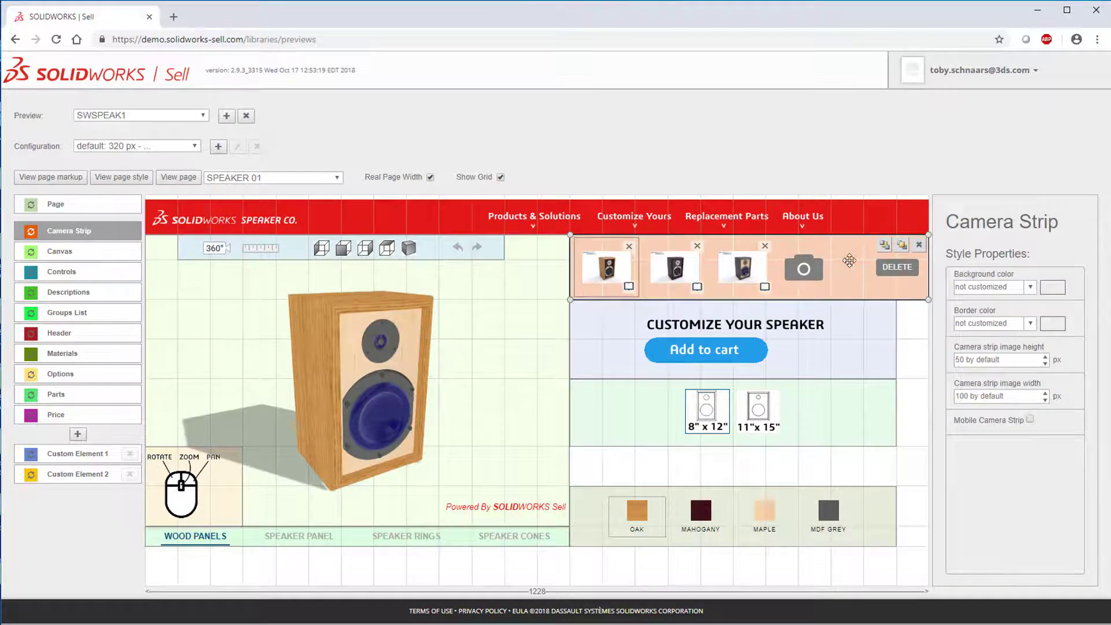
left_click(849, 351)
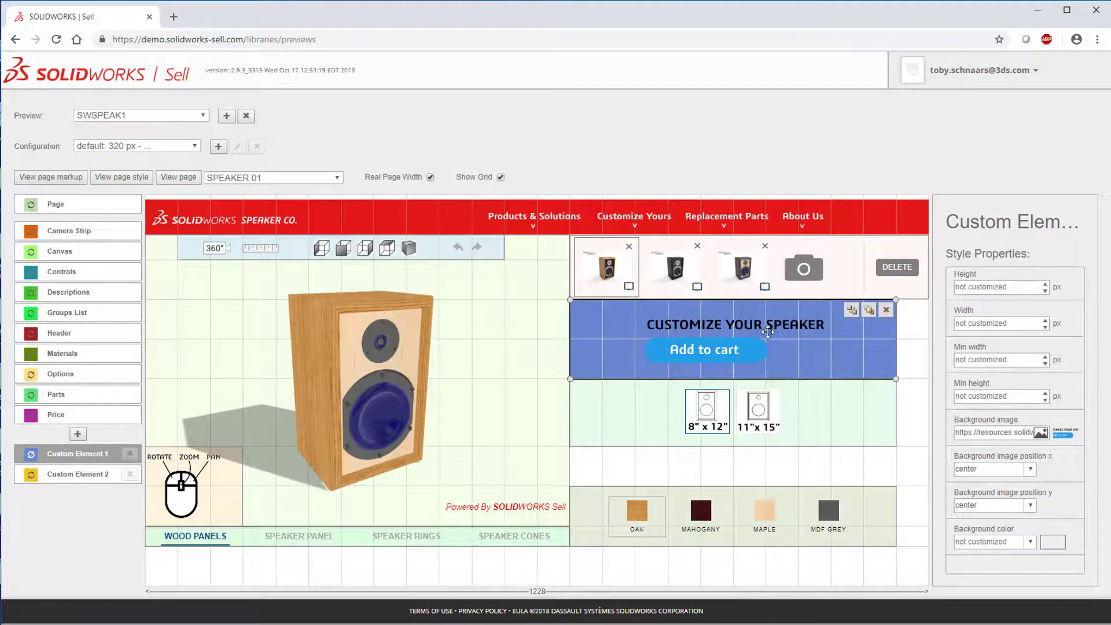
- Preview the SPEAKER 01 page again, make the browser window narrower, and close the preview
left_click(180, 177)
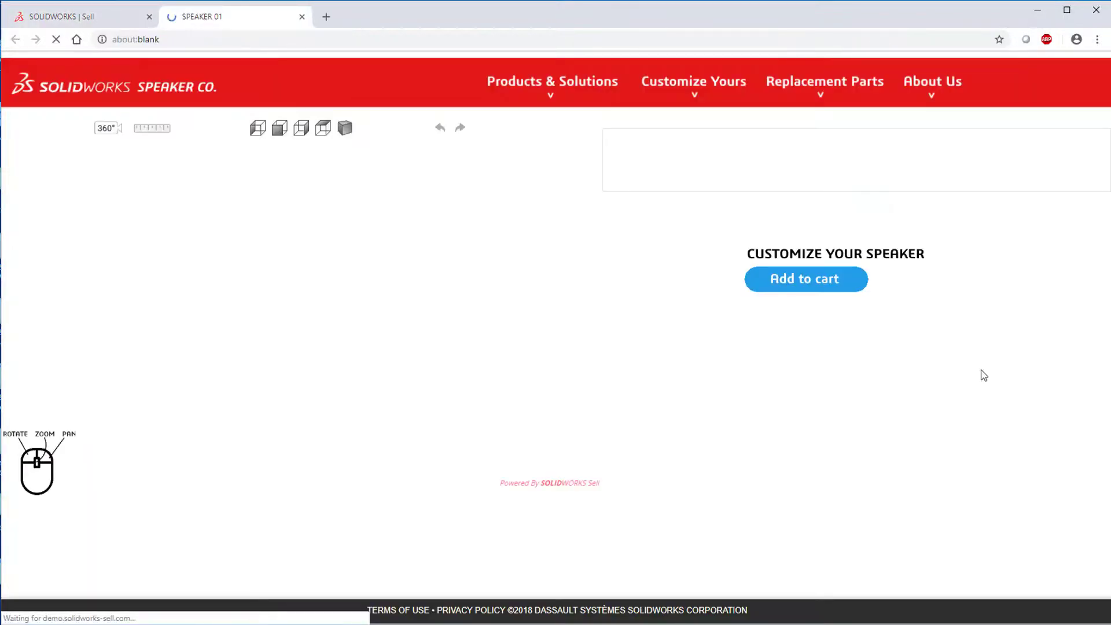
left_click_drag(1108, 375, 1070, 446)
left_click(302, 17)
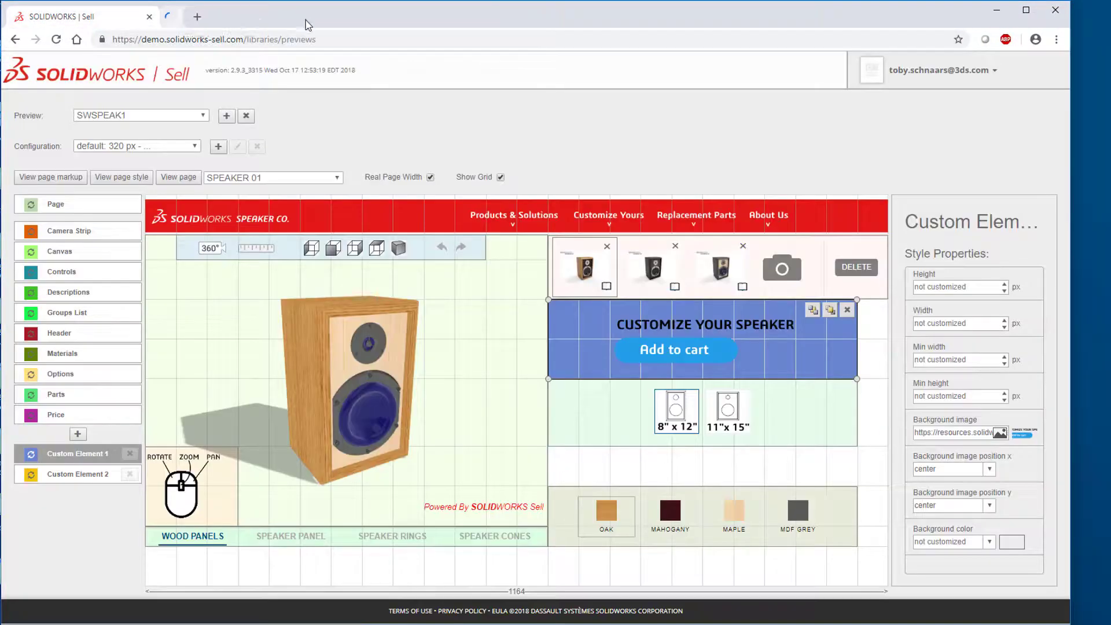
- Review the style properties of the Page, and compare those of the Parts, Custom Element 1 and Materials elements in the layout
left_click(861, 417)
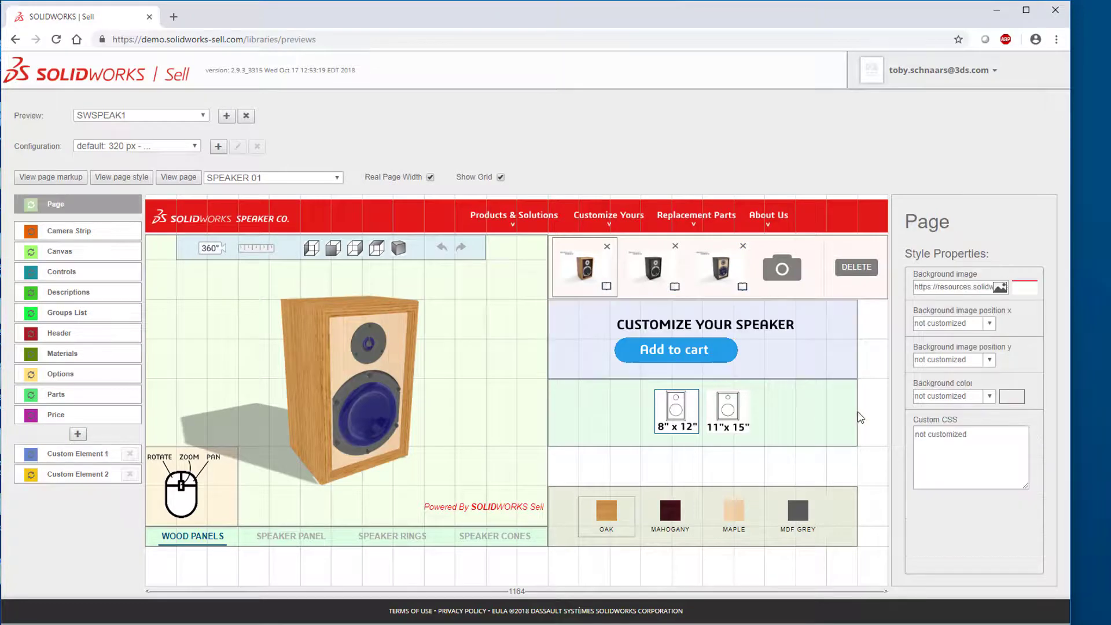
left_click(818, 424)
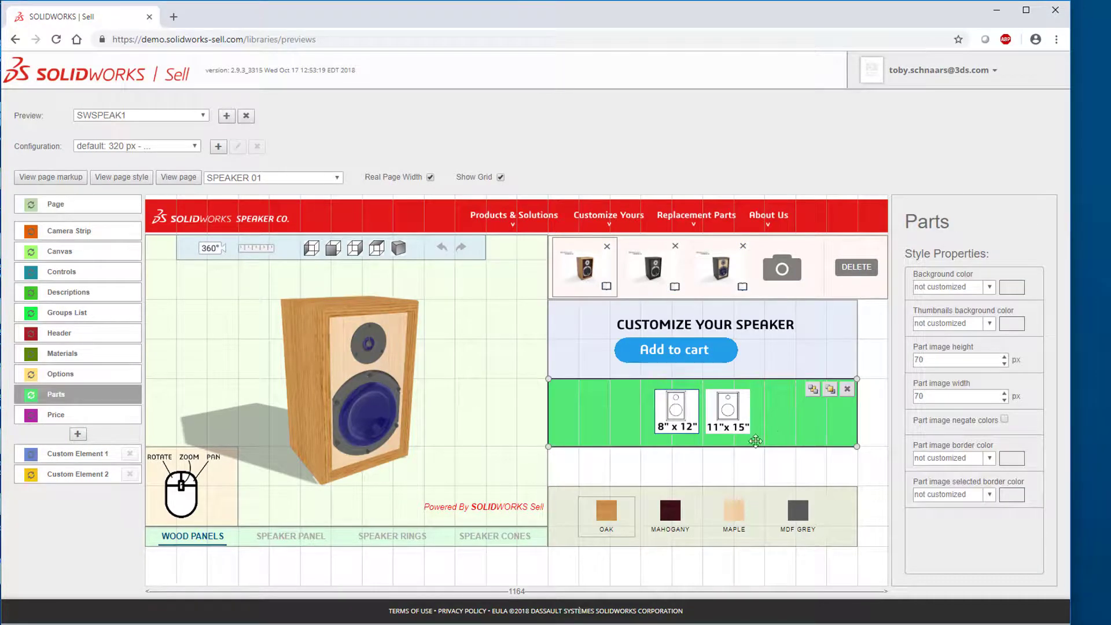
left_click(836, 329)
left_click(838, 407)
left_click(836, 529)
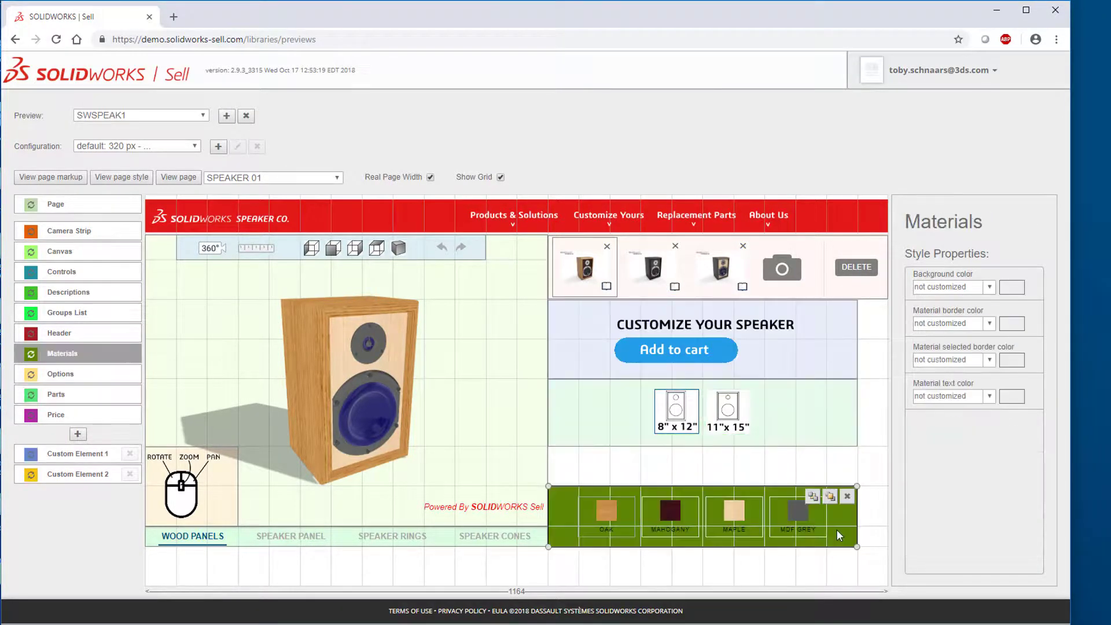
left_click(821, 386)
left_click(813, 357)
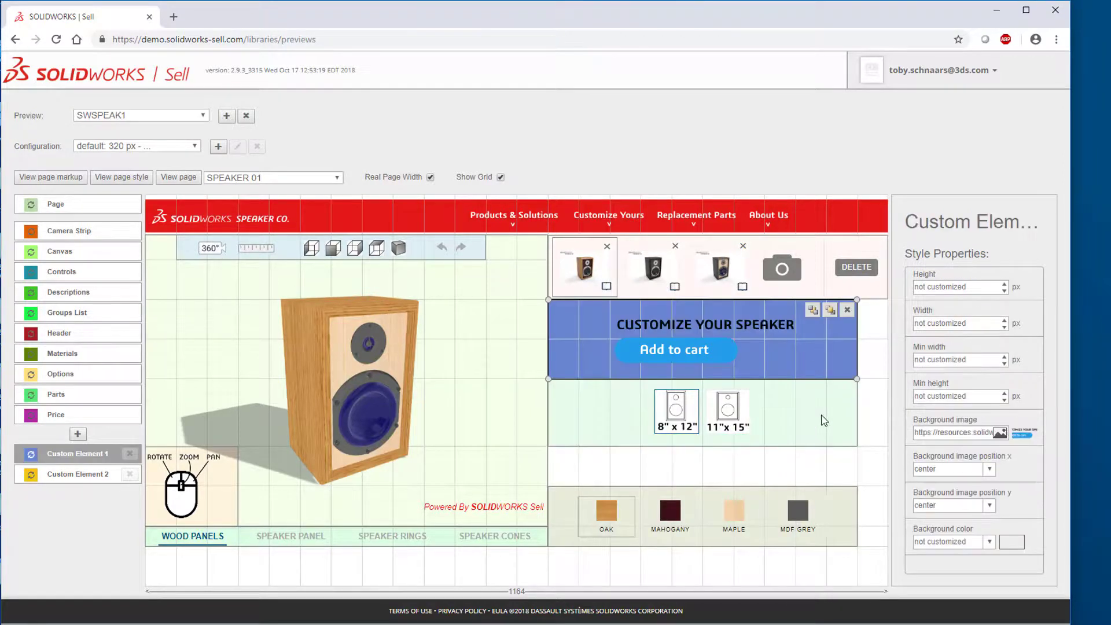
left_click(821, 415)
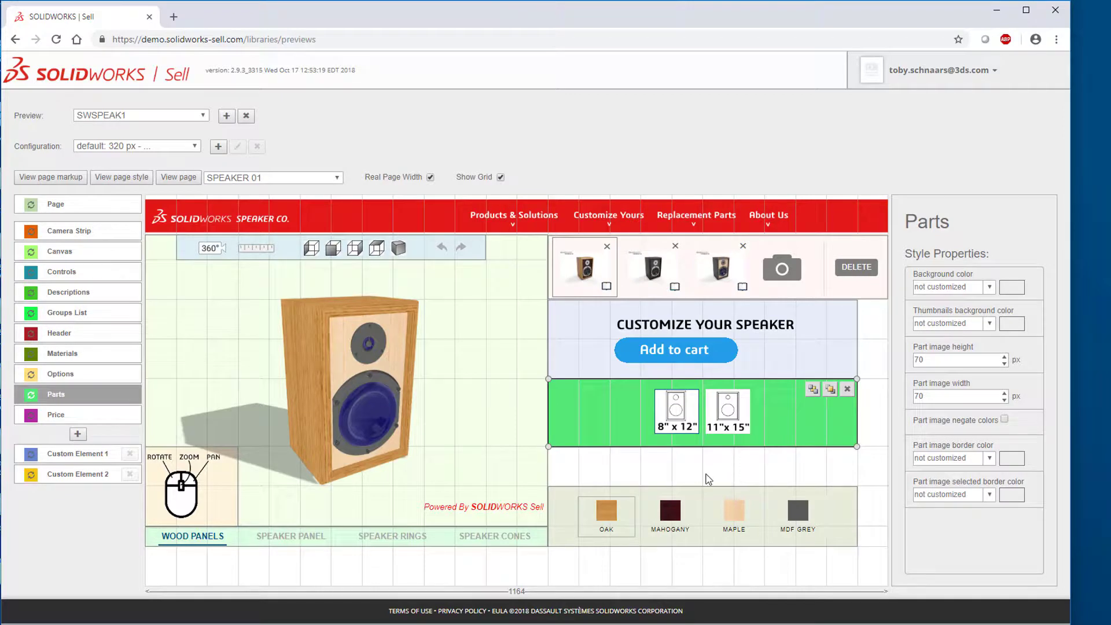
left_click(846, 536)
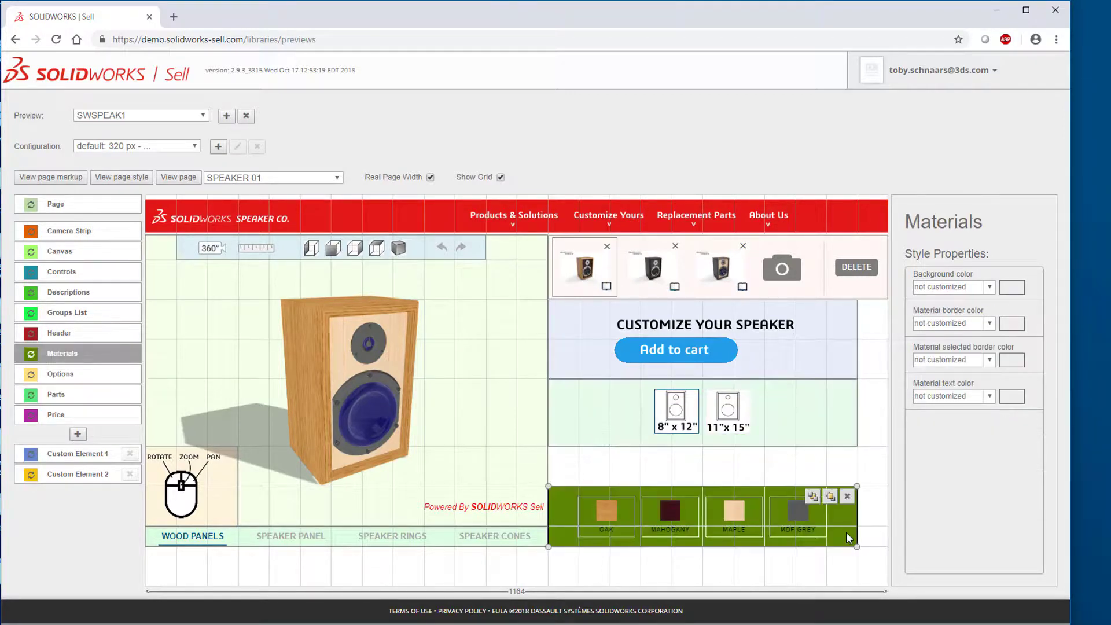
left_click(718, 473)
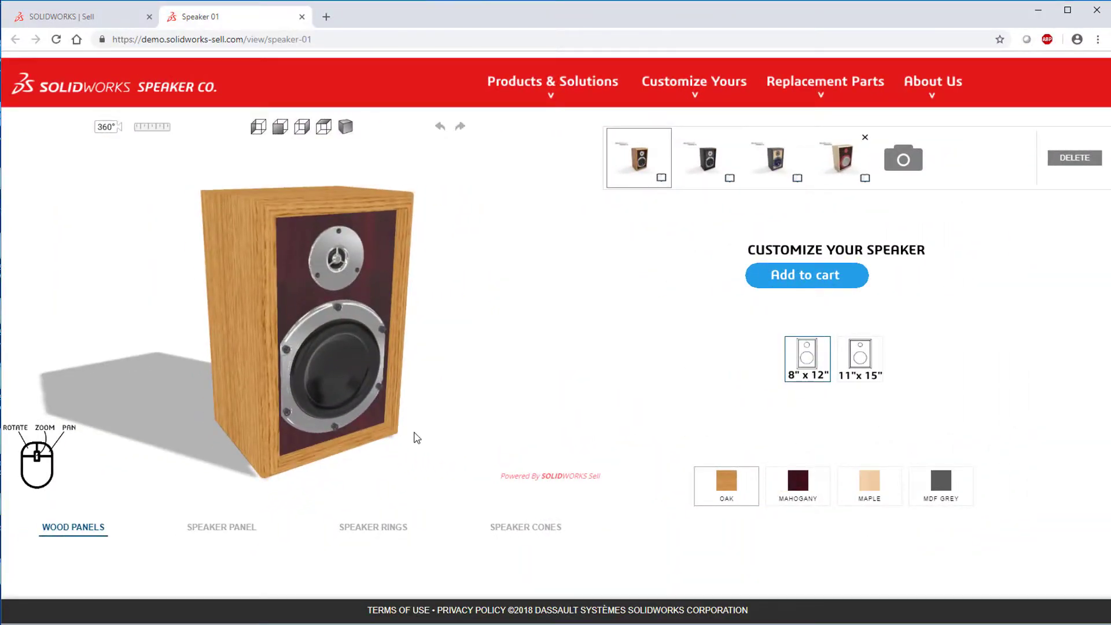
- Rotate the oak speaker with the mahogany front panel slightly on the Speaker 01 page
left_click_drag(166, 424, 105, 338)
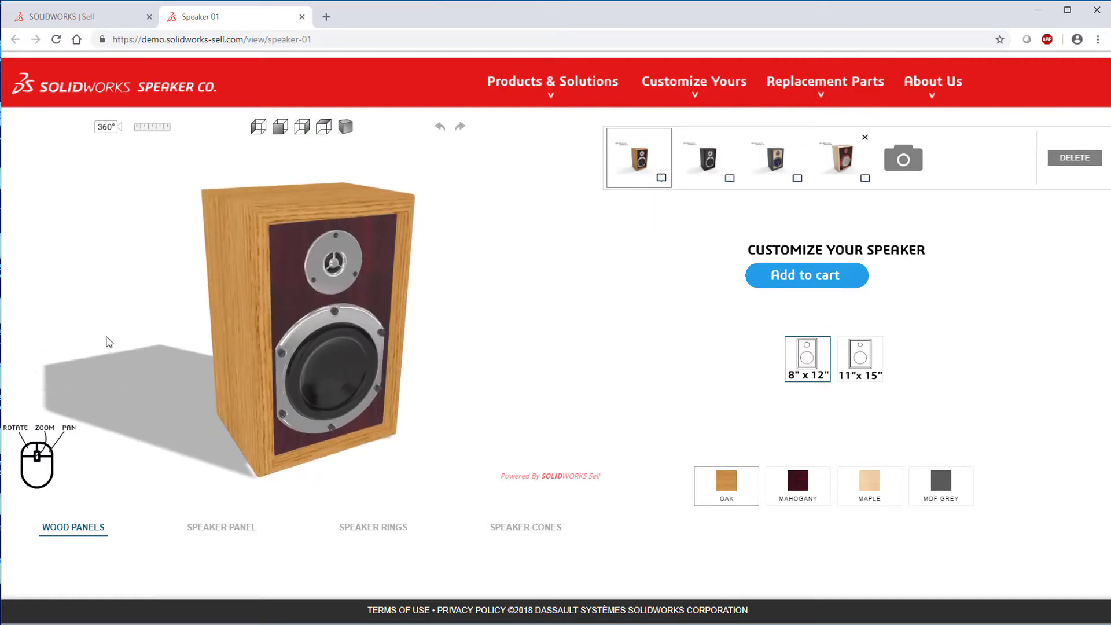